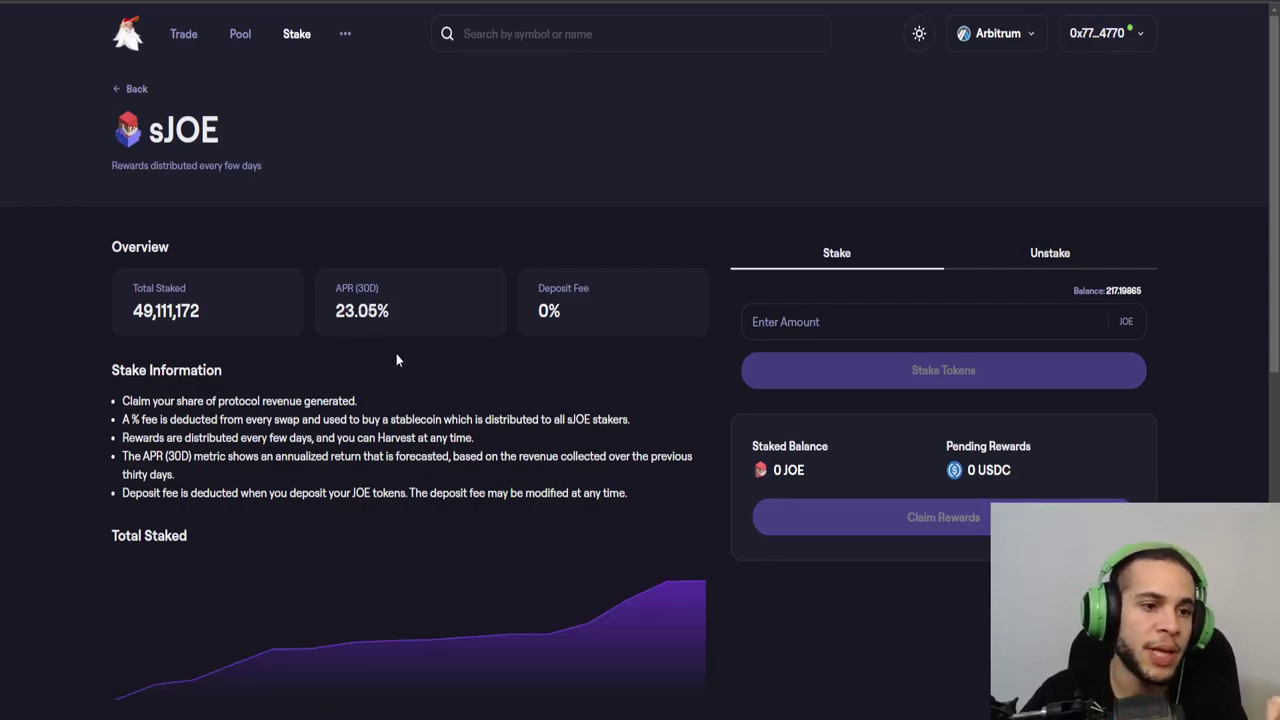
- Examine the sJOE pool's total staked amount and, on CoinMarketCap, JOE's one-day price change
drag(134, 311, 206, 311)
click(245, 224)
click(202, 236)
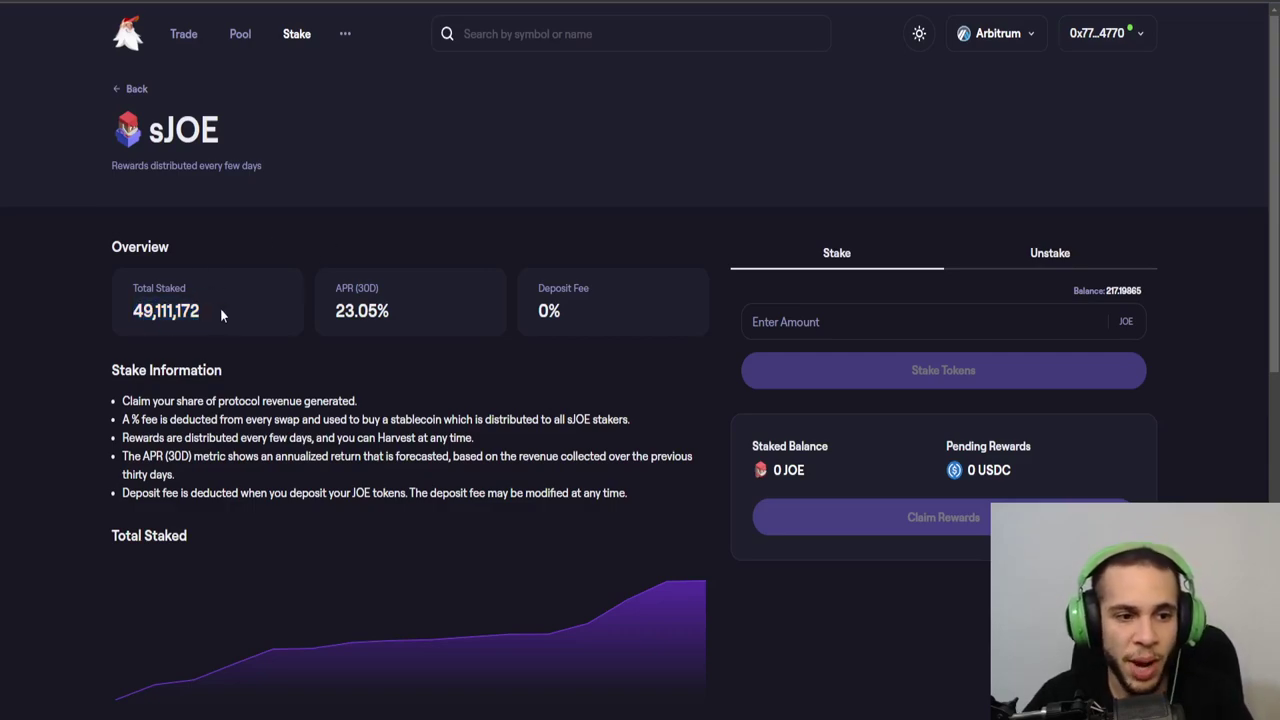
drag(136, 313, 227, 303)
click(247, 217)
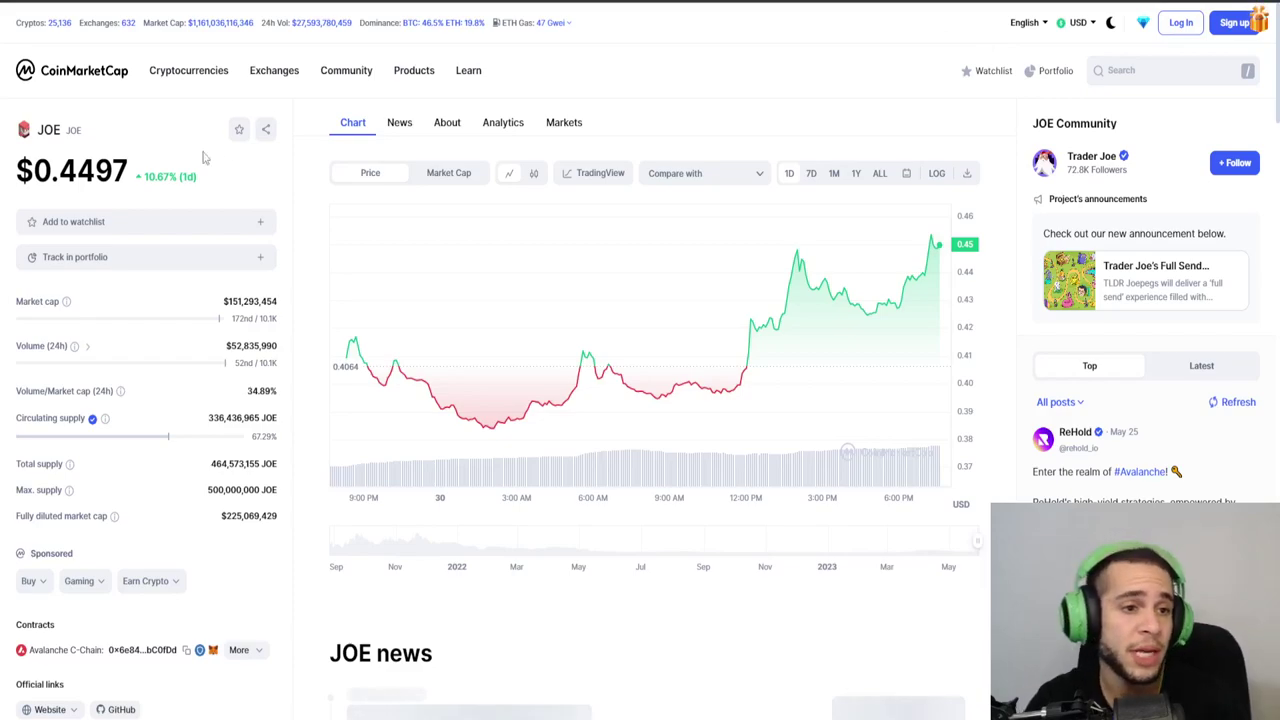
drag(148, 177, 198, 177)
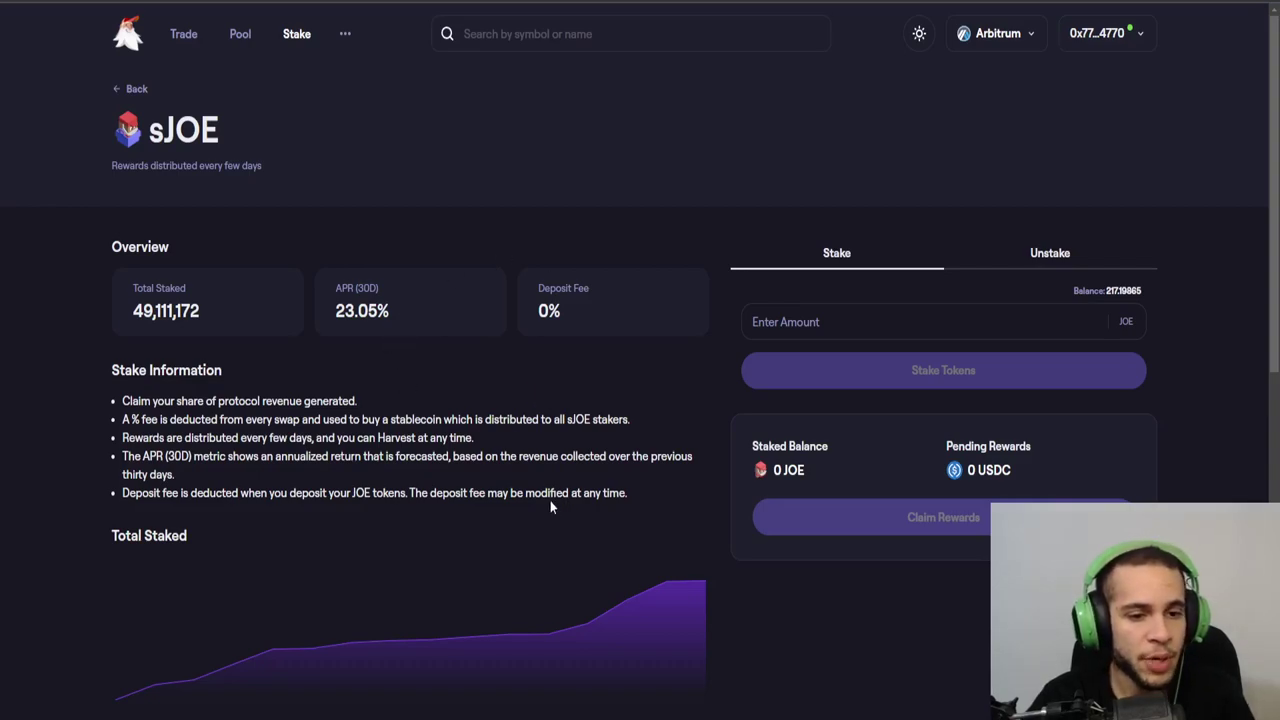
- Read the stake information about protocol revenue sharing and the fee deducted from every swap
scroll(396, 502, down, 1)
key(ctrl+plus)
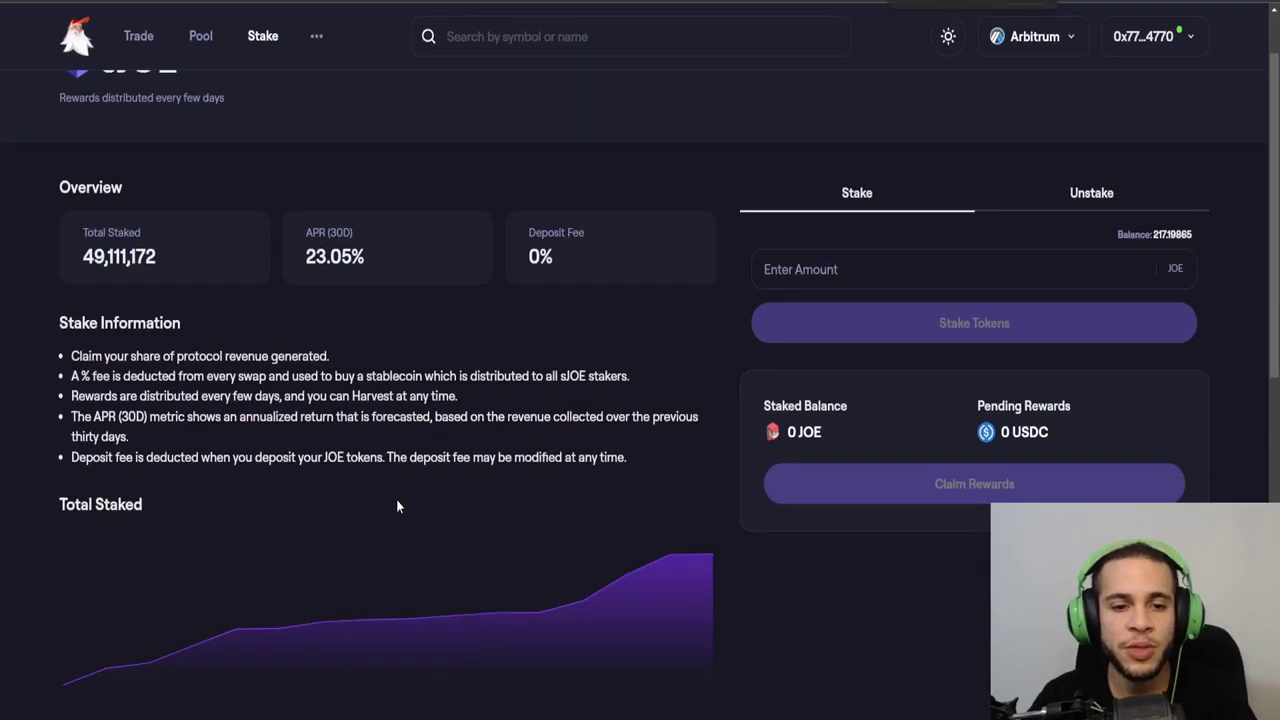
scroll(397, 506, down, 1)
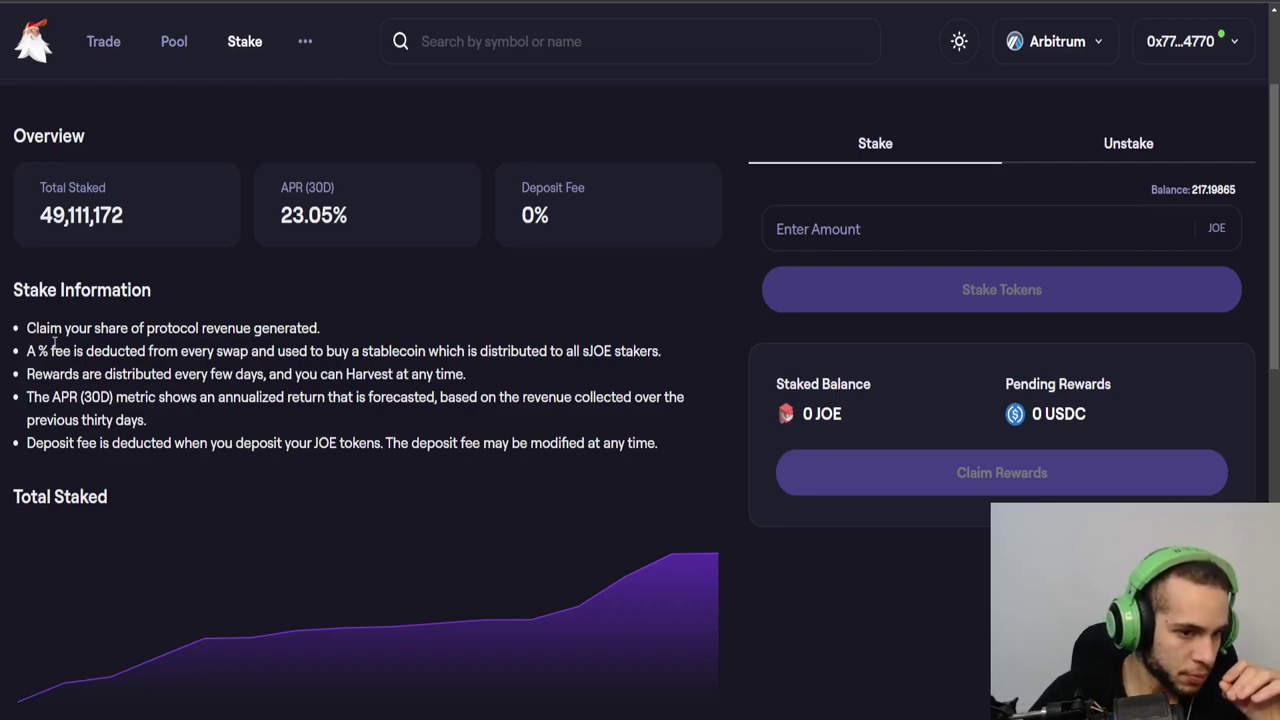
drag(28, 327, 322, 328)
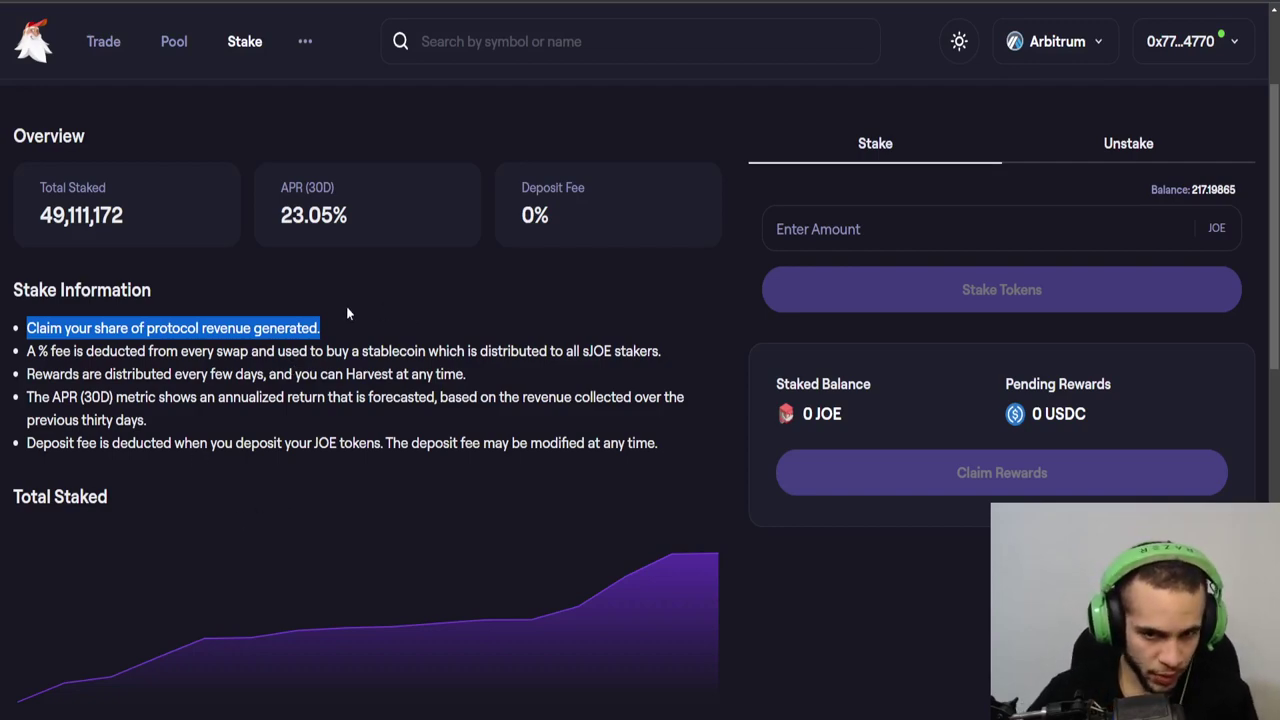
drag(28, 351, 133, 353)
click(48, 351)
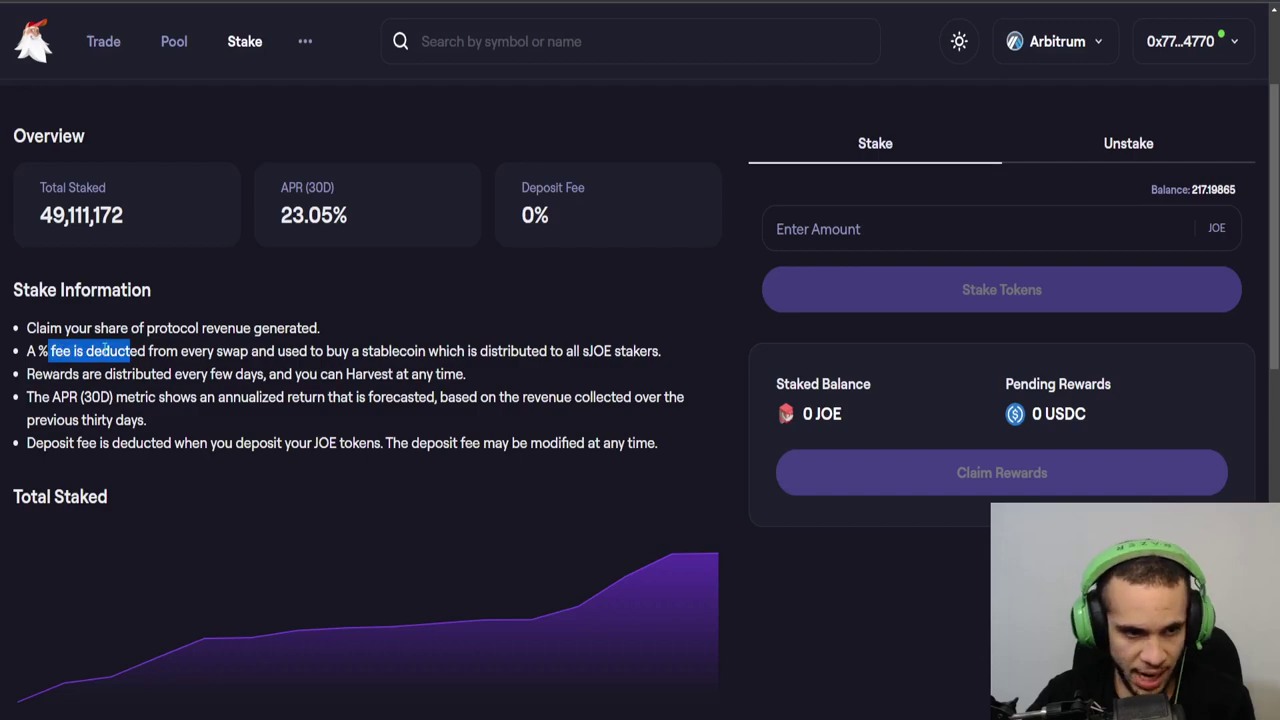
click(105, 349)
drag(151, 351, 666, 353)
click(584, 352)
click(513, 305)
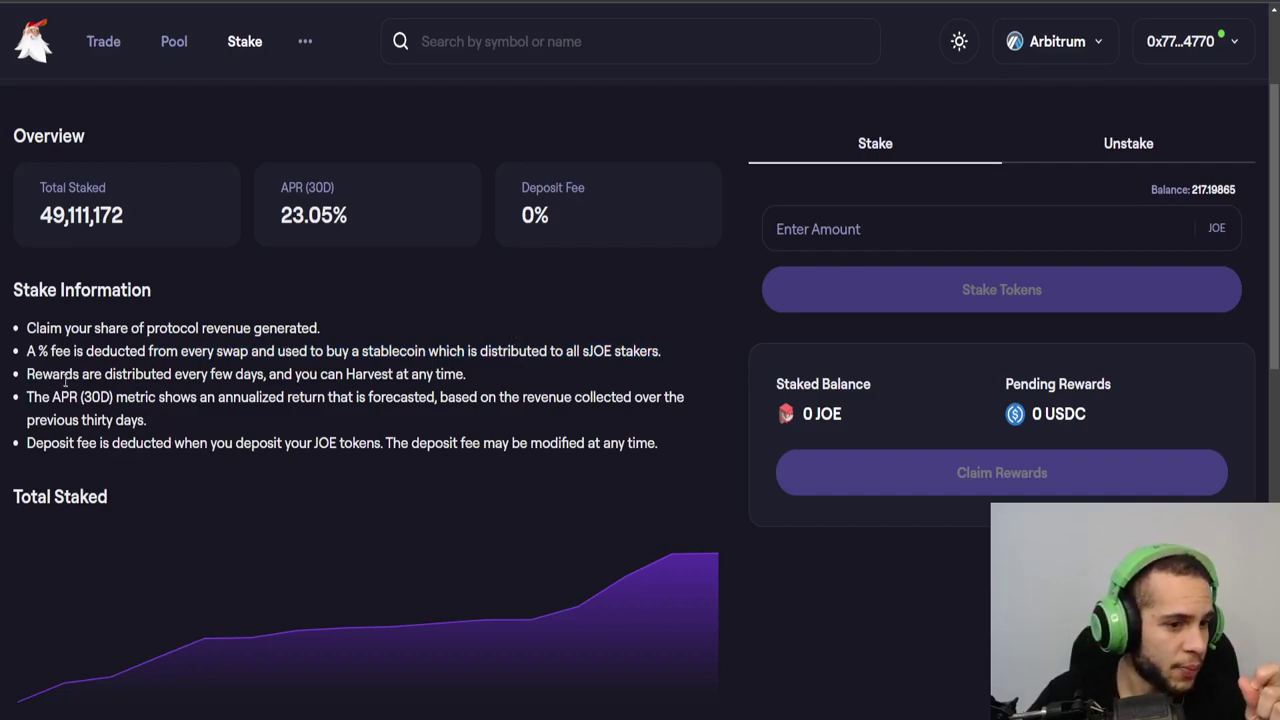
- Read the stake information about how often rewards are distributed and when they can be harvested
drag(29, 375, 272, 376)
click(400, 303)
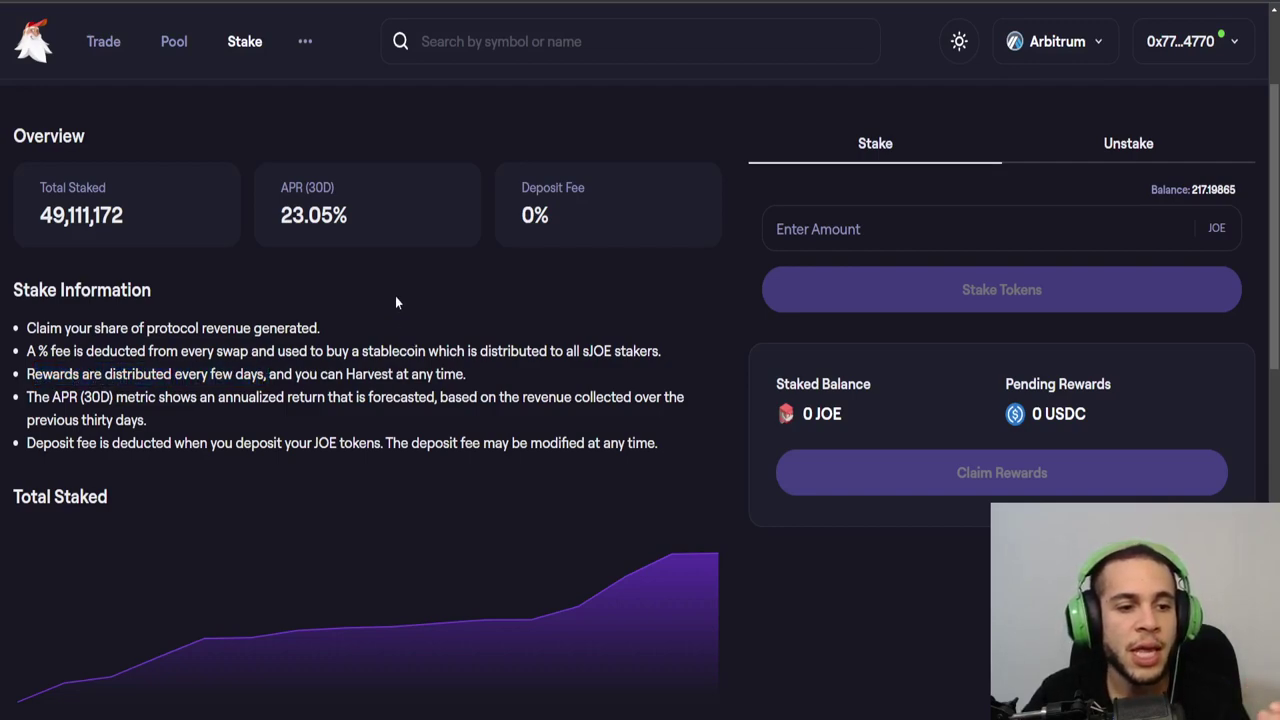
drag(181, 376, 465, 374)
click(333, 306)
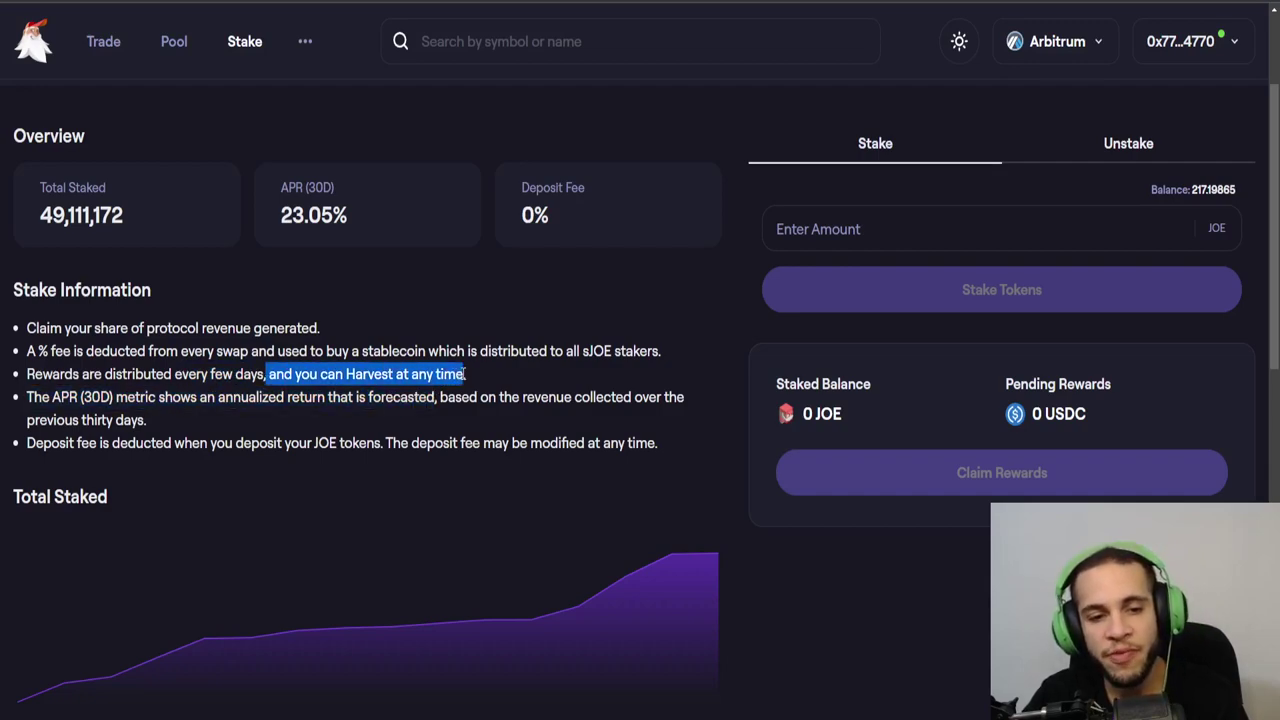
click(513, 317)
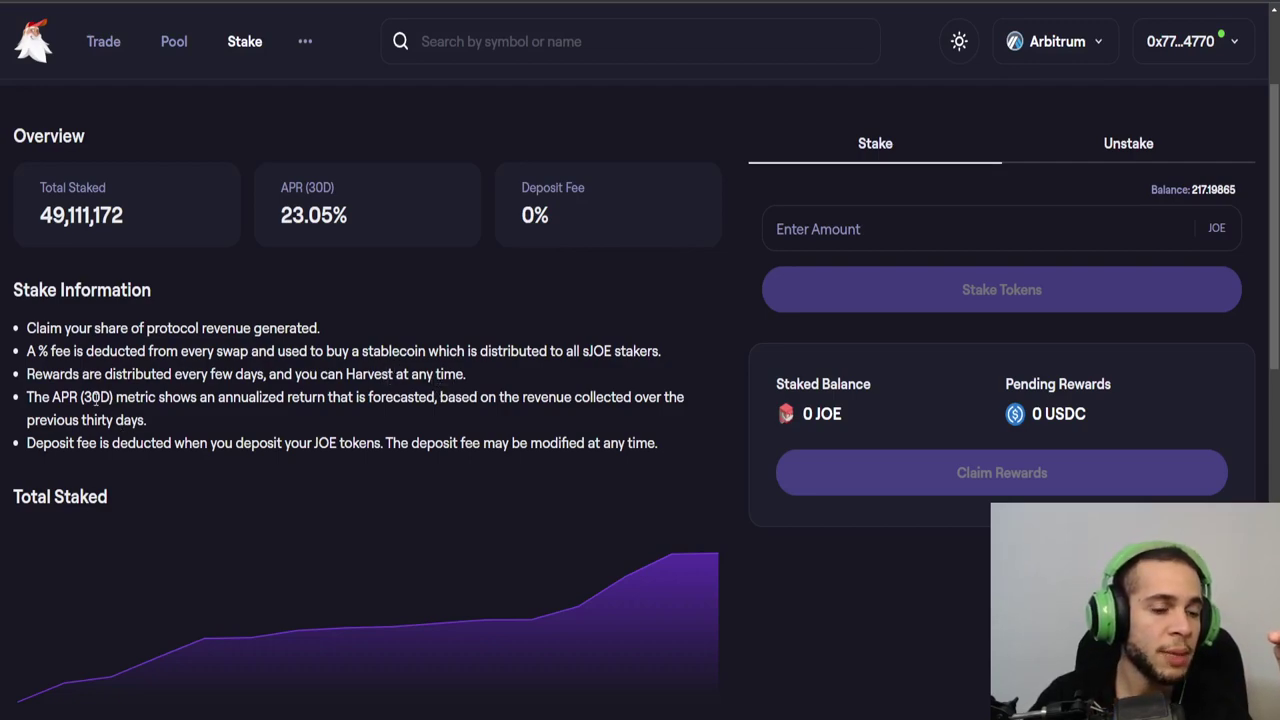
drag(116, 374, 277, 374)
click(508, 312)
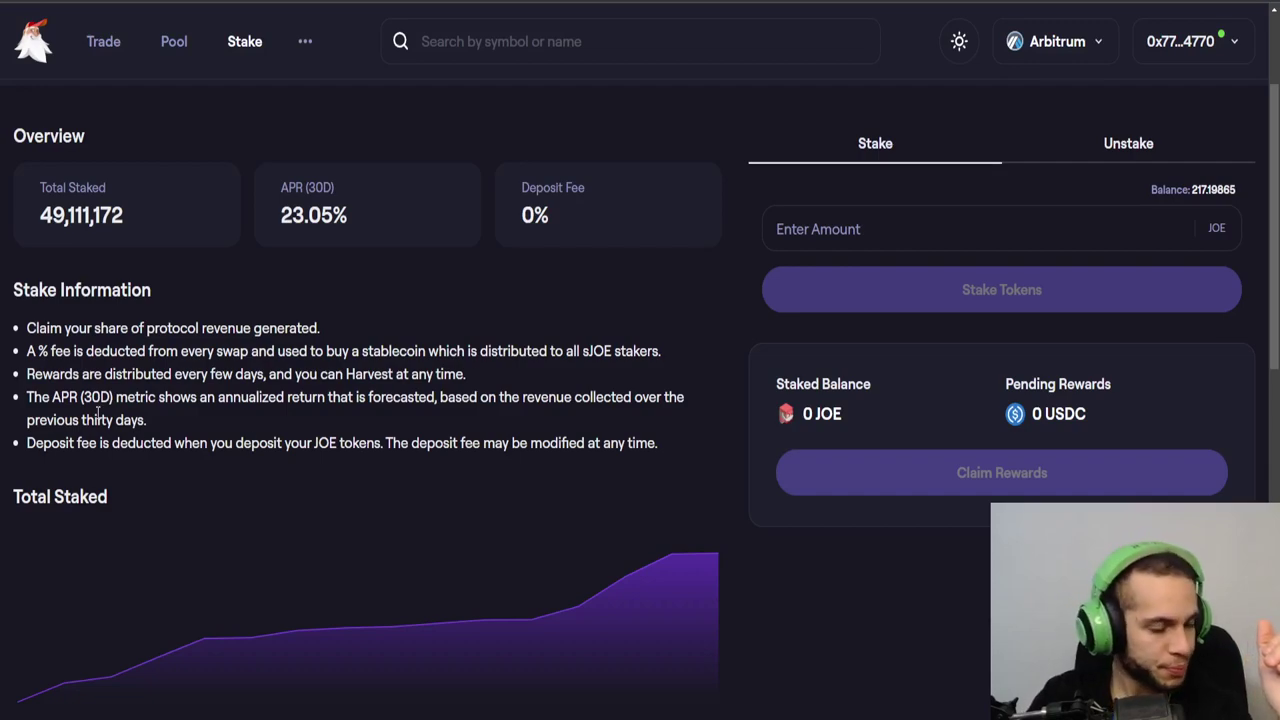
- Review the explanation of the APR (30D) metric, the Total Staked chart and the Remittances table
scroll(98, 412, down, 1)
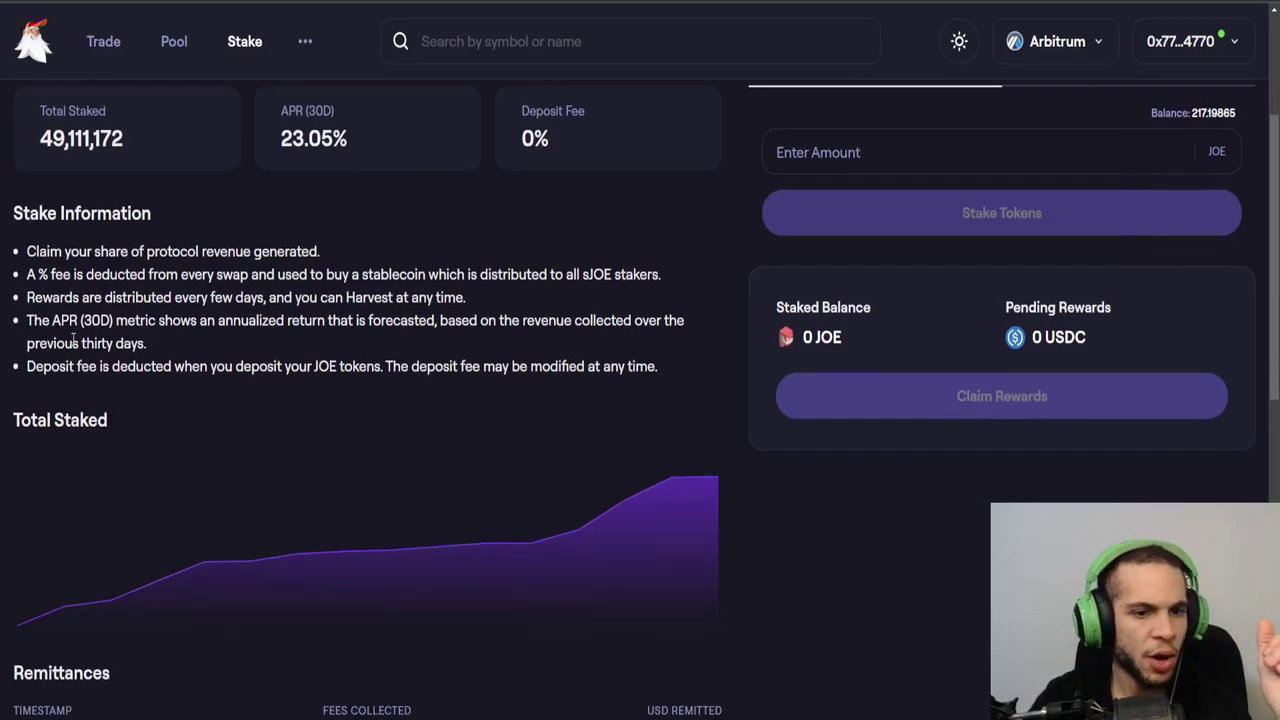
drag(81, 320, 326, 320)
click(385, 303)
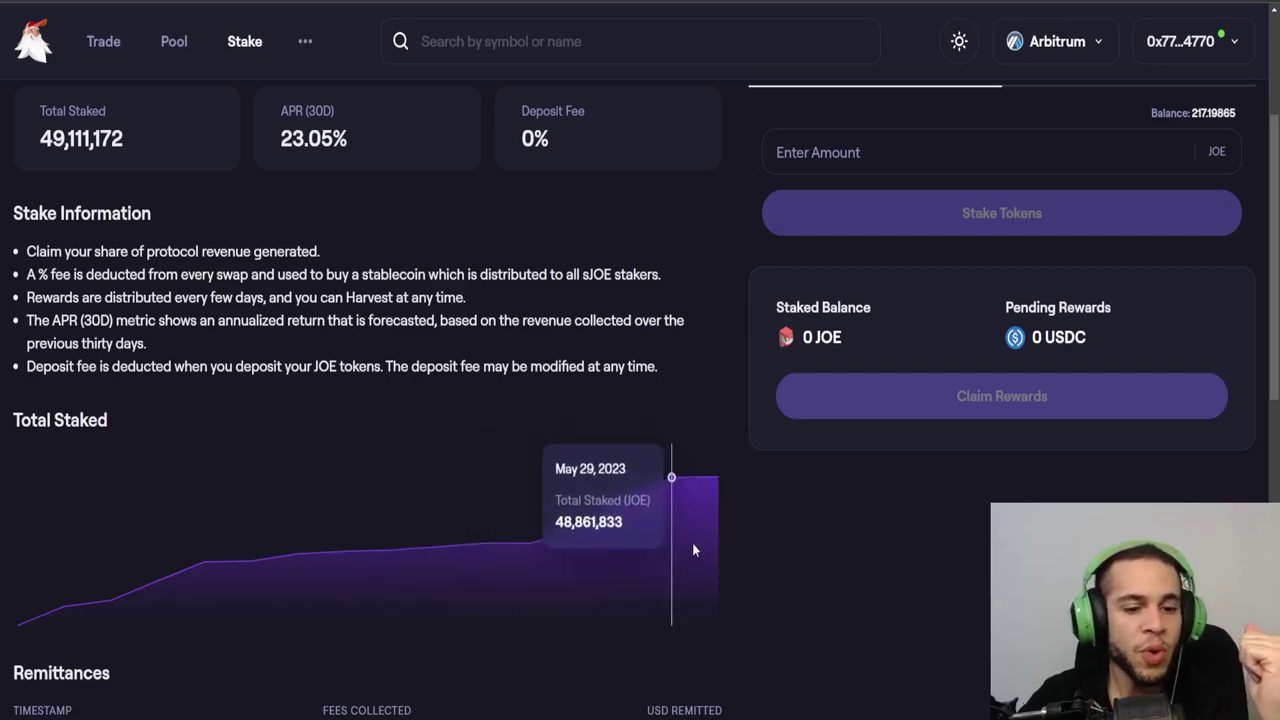
scroll(692, 545, down, 2)
scroll(712, 368, down, 3)
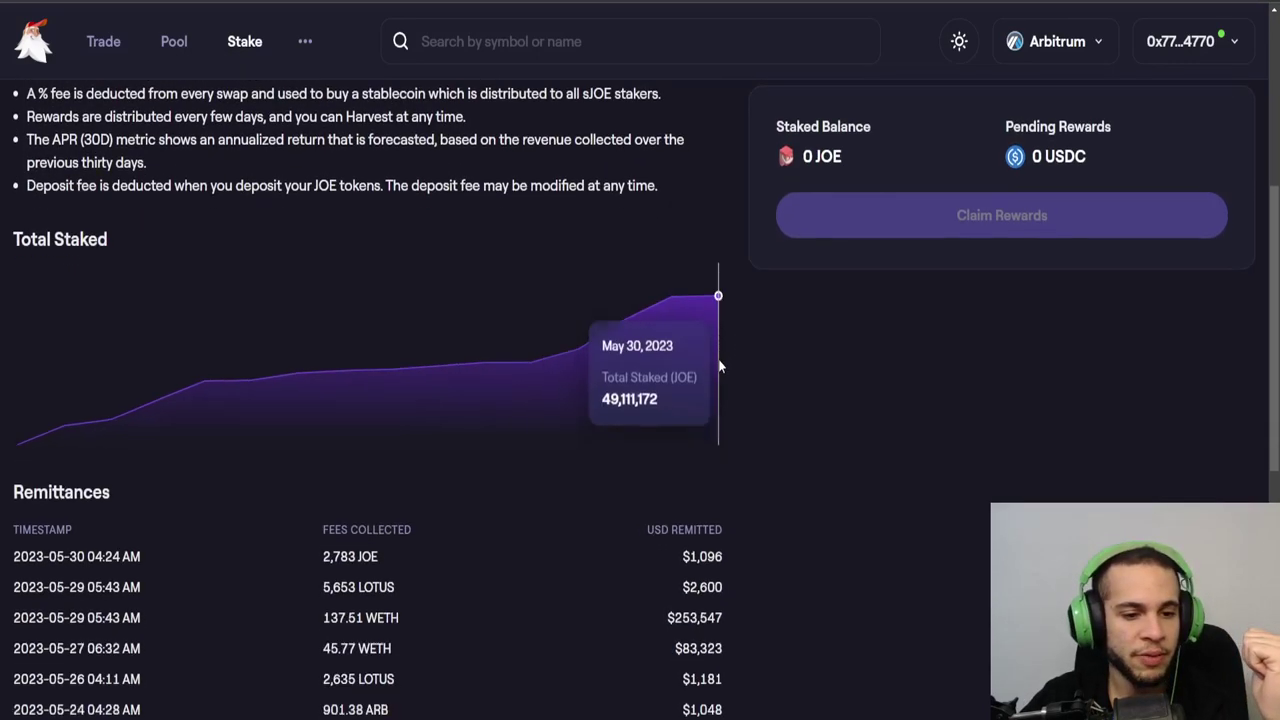
scroll(574, 520, up, 6)
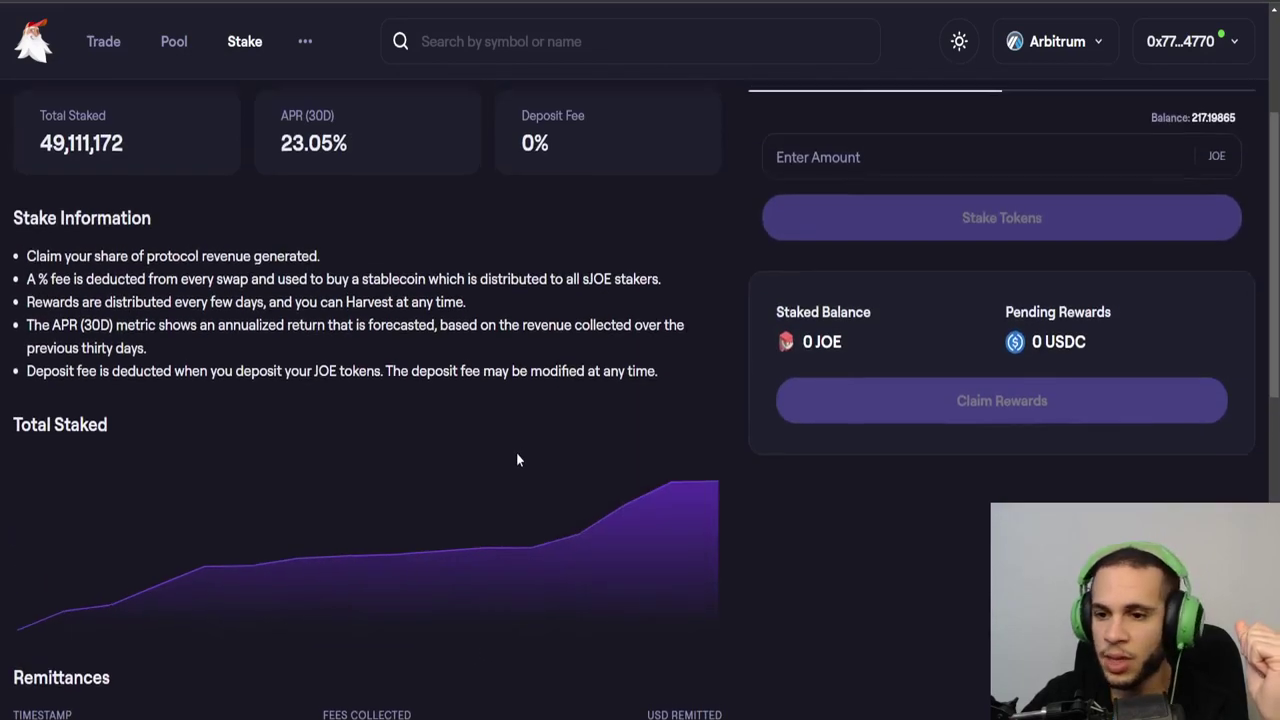
- Set the stake amount to the full balance of 217.19865426 JOE and start the one-time JOE approval
scroll(700, 475, down, 1)
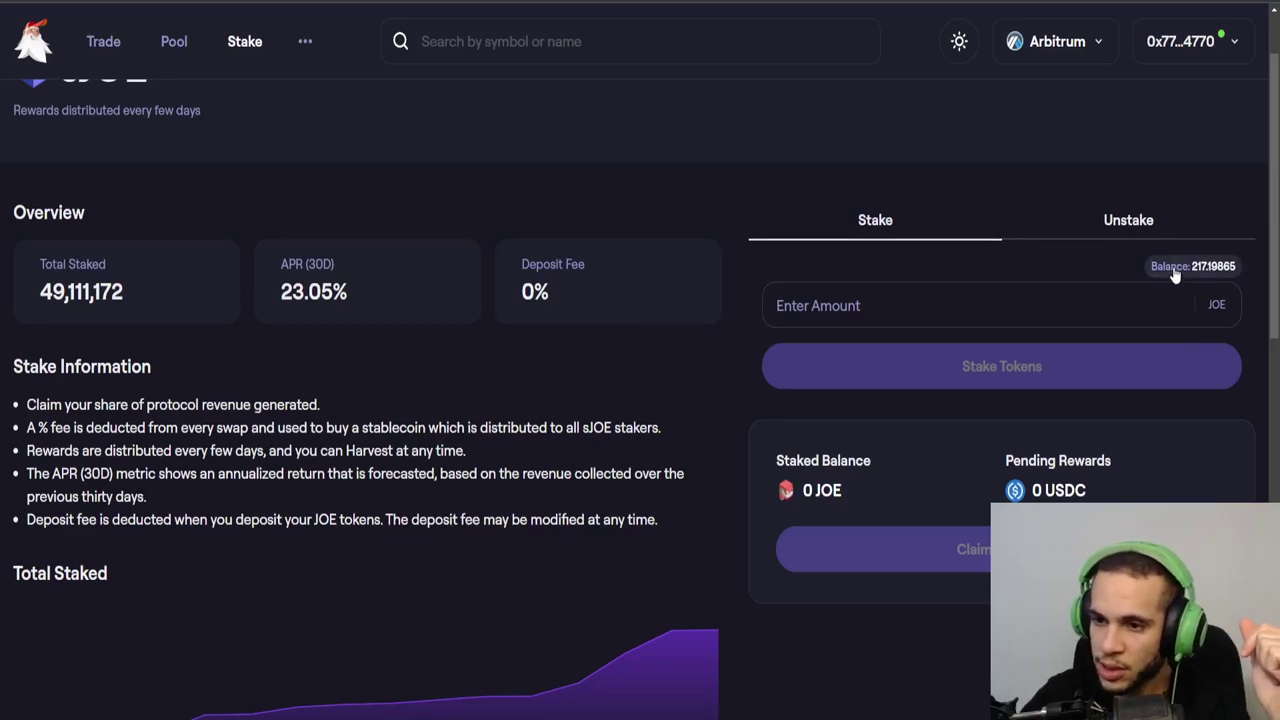
click(1176, 270)
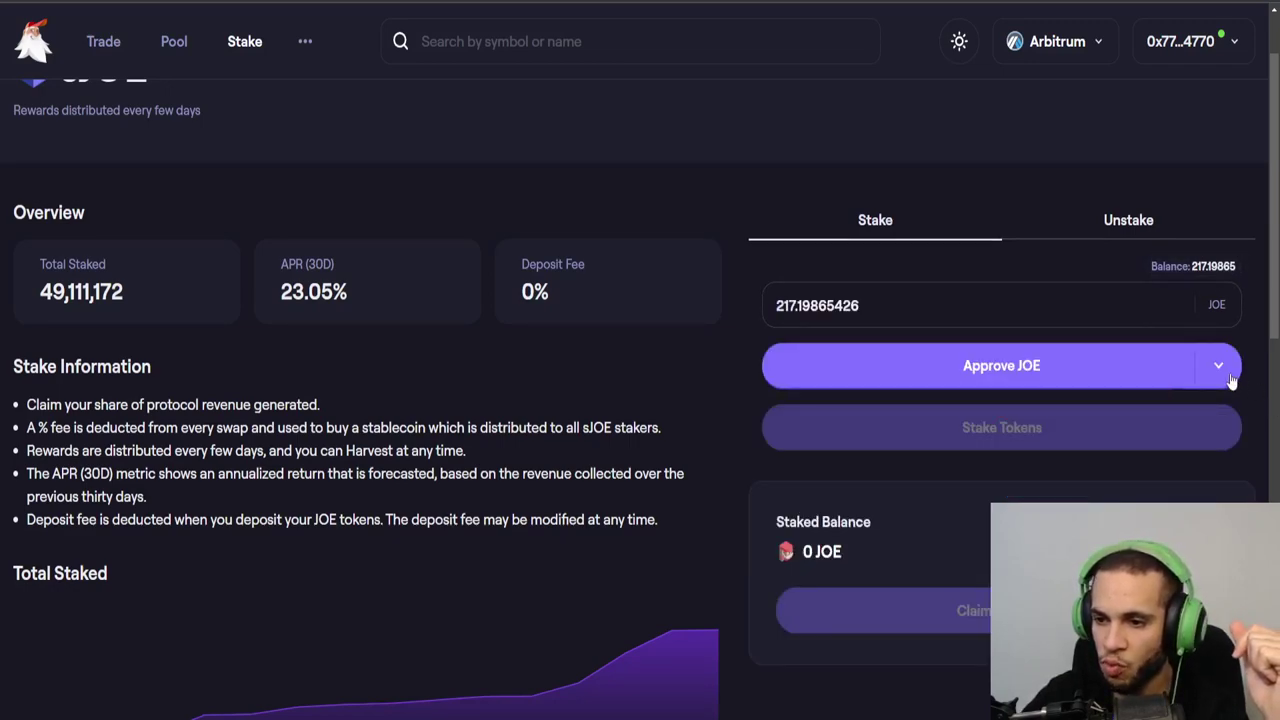
click(1220, 370)
click(1220, 372)
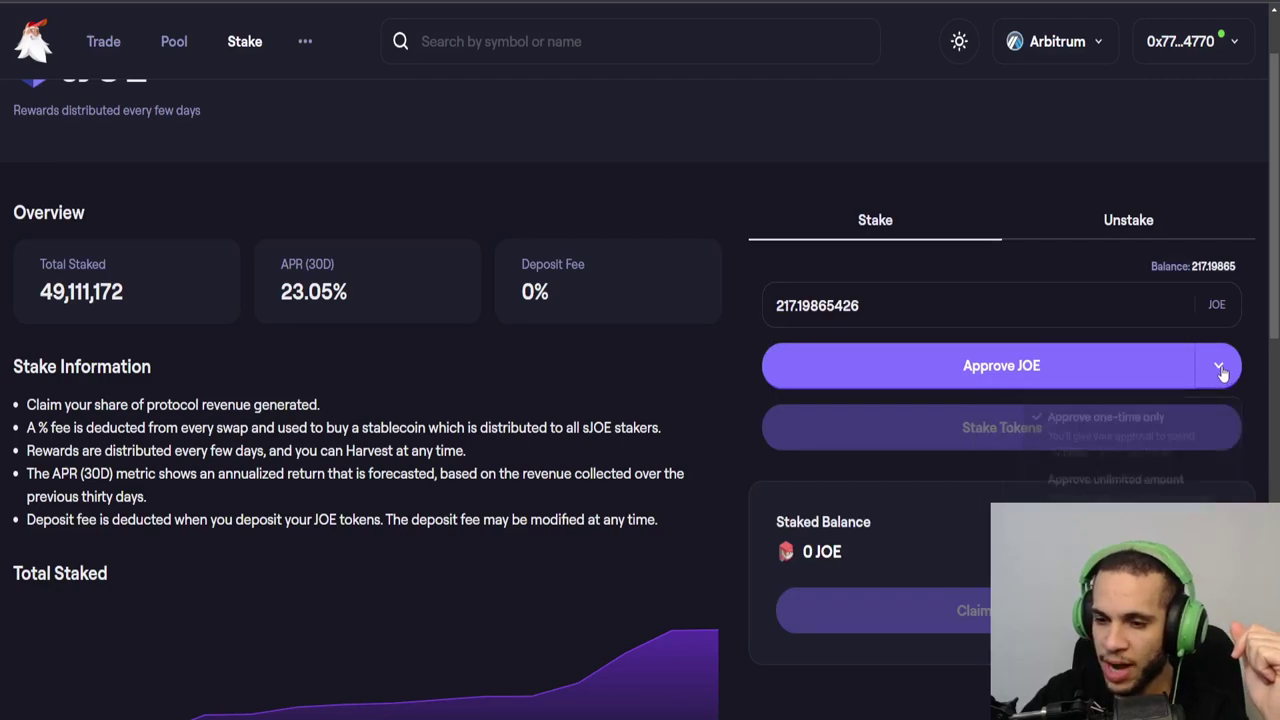
click(1002, 372)
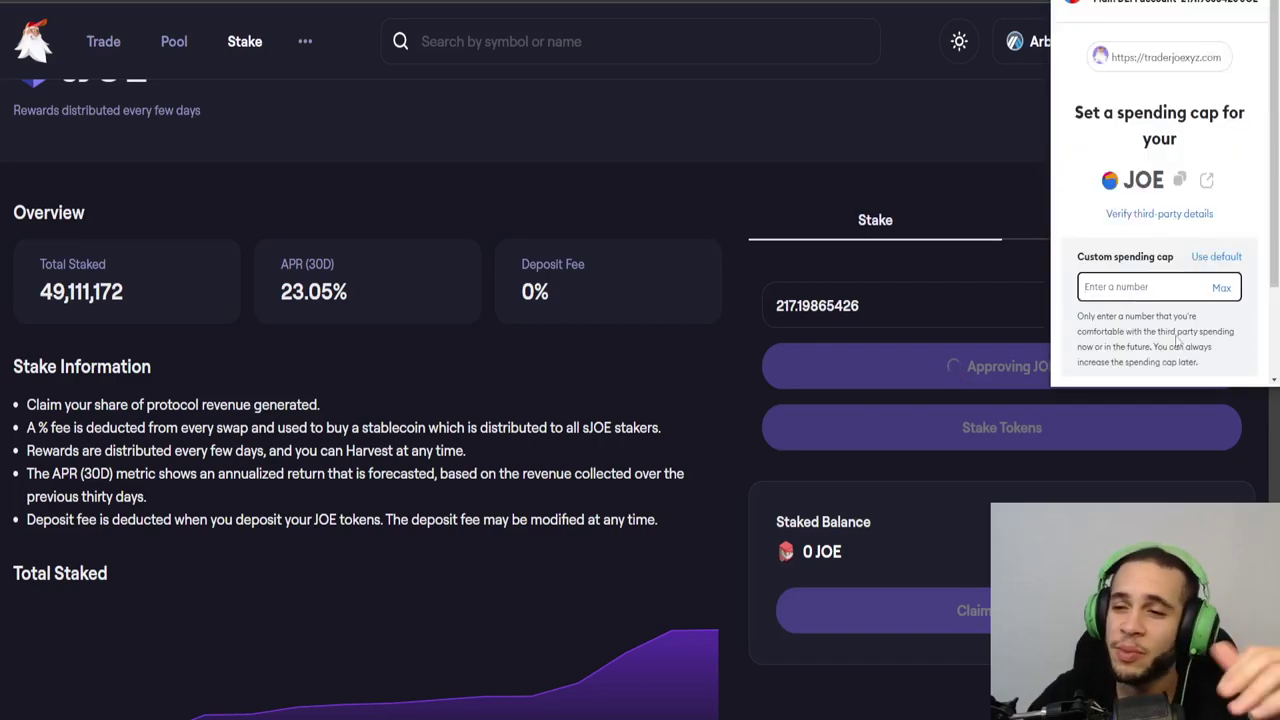
- Set the wallet's custom spending cap to the maximum of 217.19865426 JOE and approve the request
click(1224, 289)
scroll(1224, 289, down, 5)
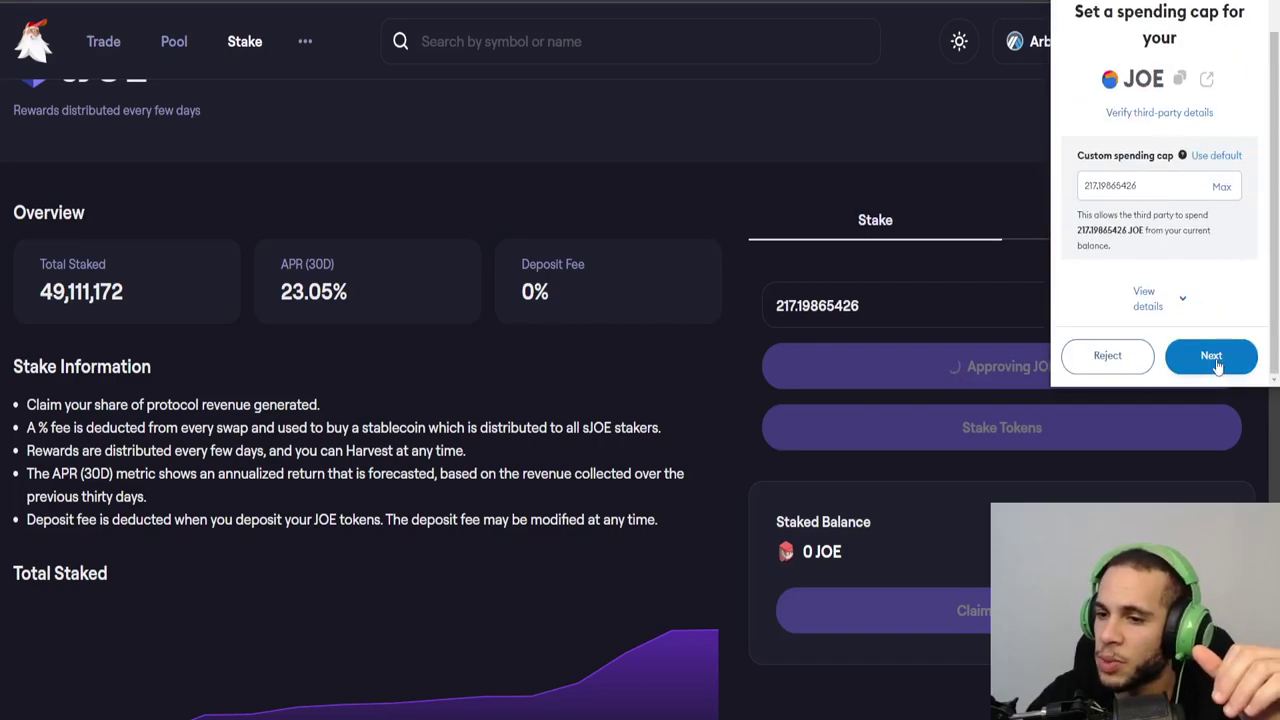
click(1218, 368)
scroll(1248, 287, down, 3)
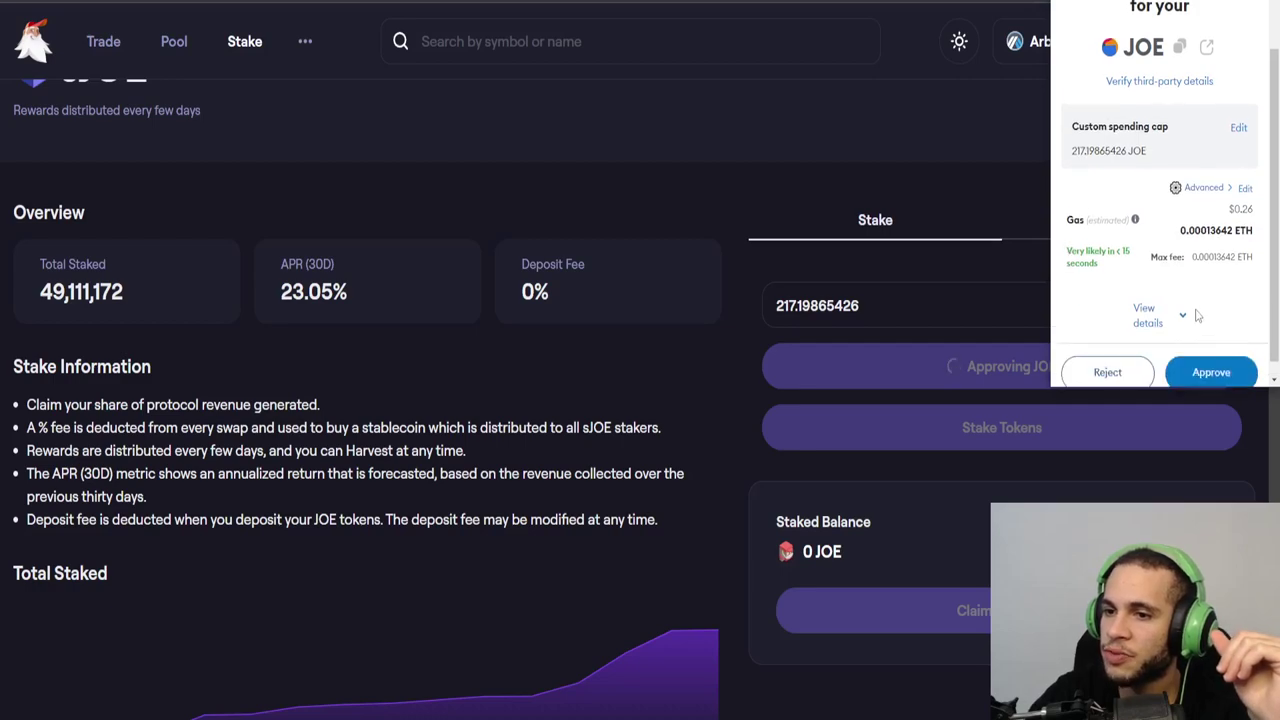
click(1211, 357)
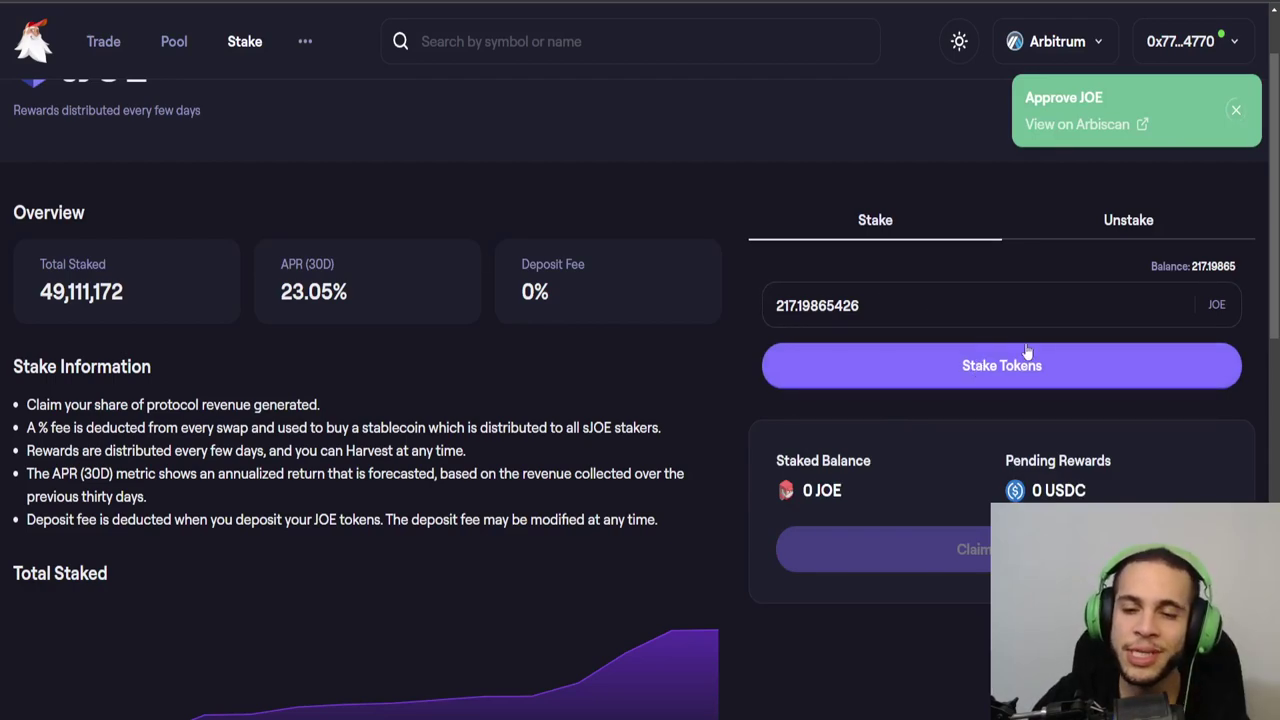
click(1236, 110)
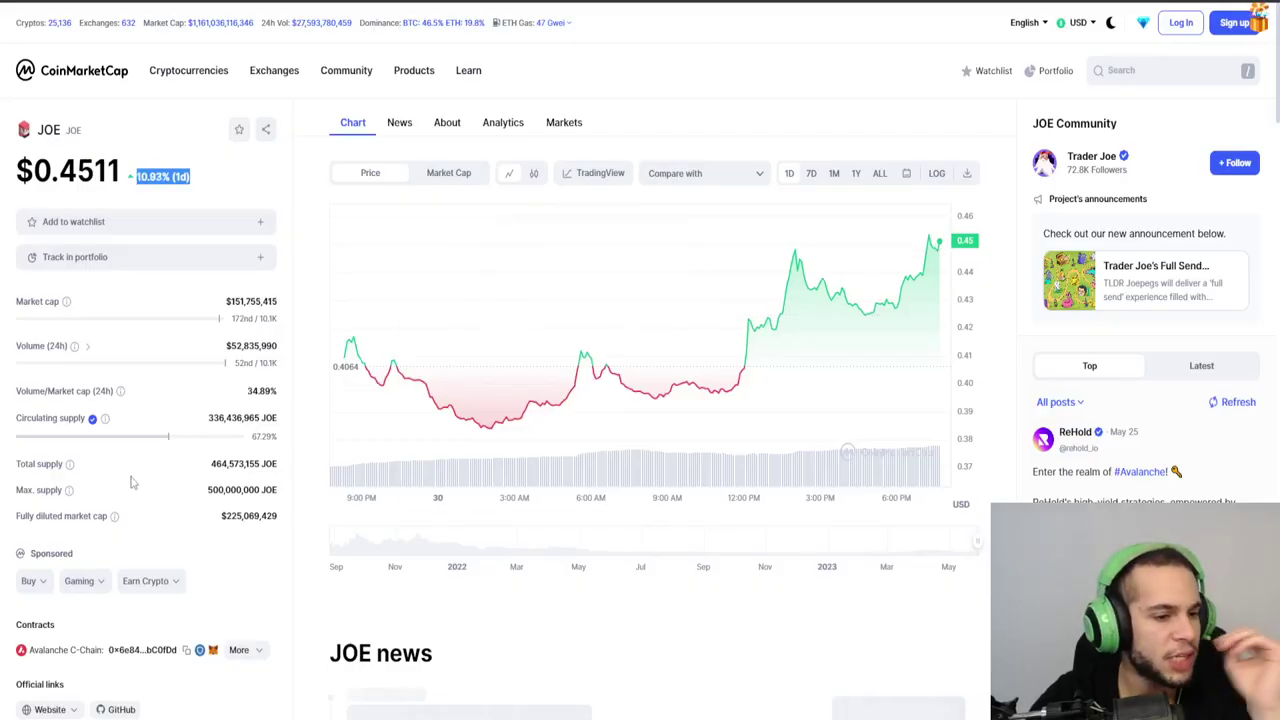
- On CoinMarketCap, convert 217 JOE to USD with the JOE to USD converter
scroll(225, 512, down, 4)
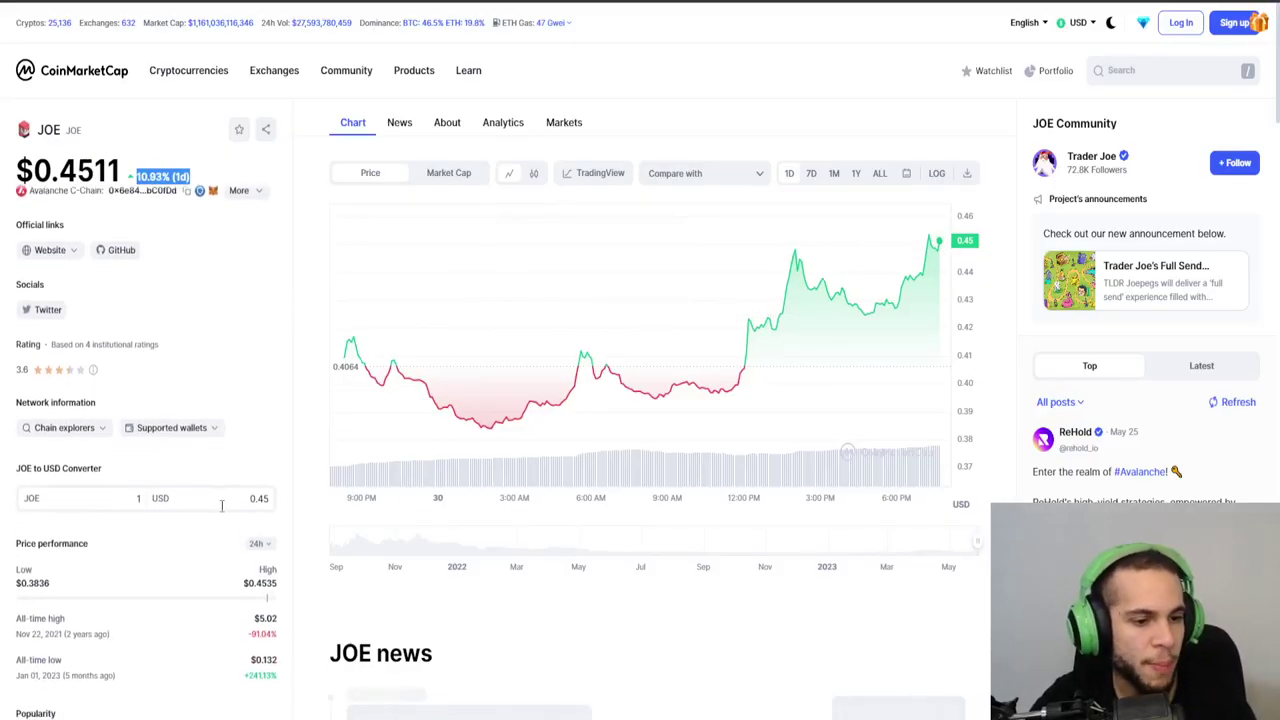
click(138, 499)
text(217)
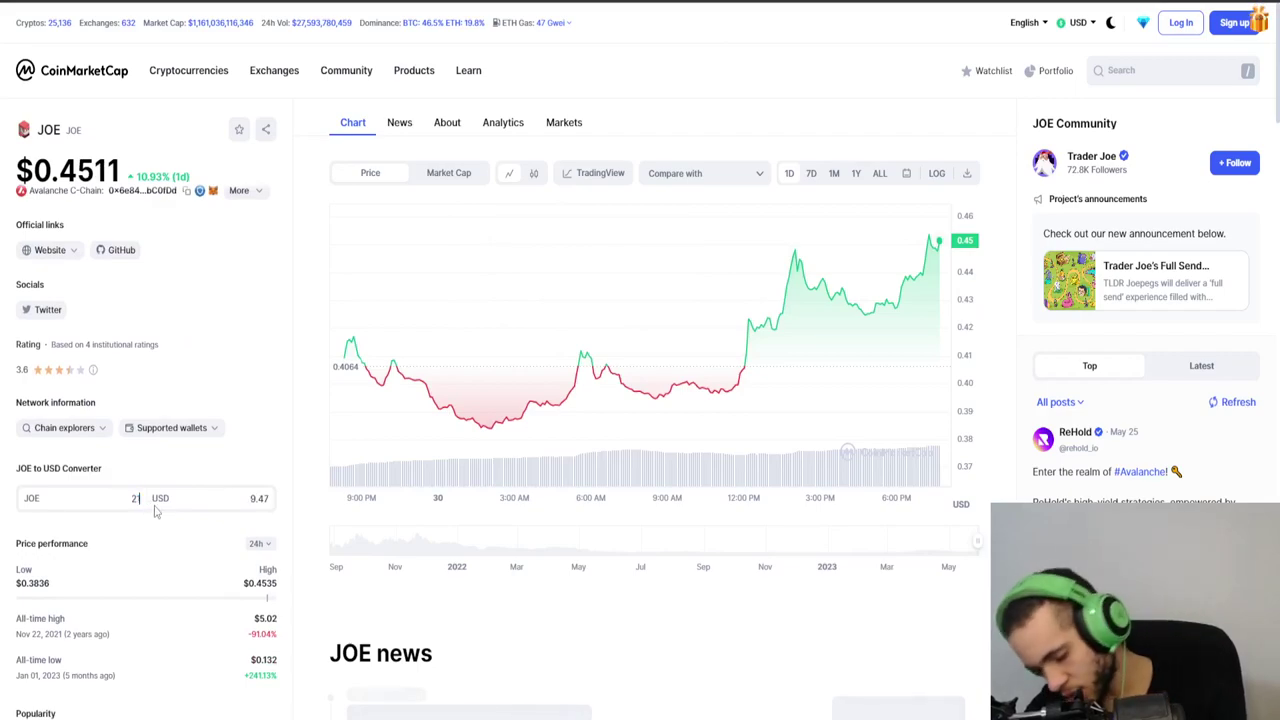
drag(248, 499, 268, 500)
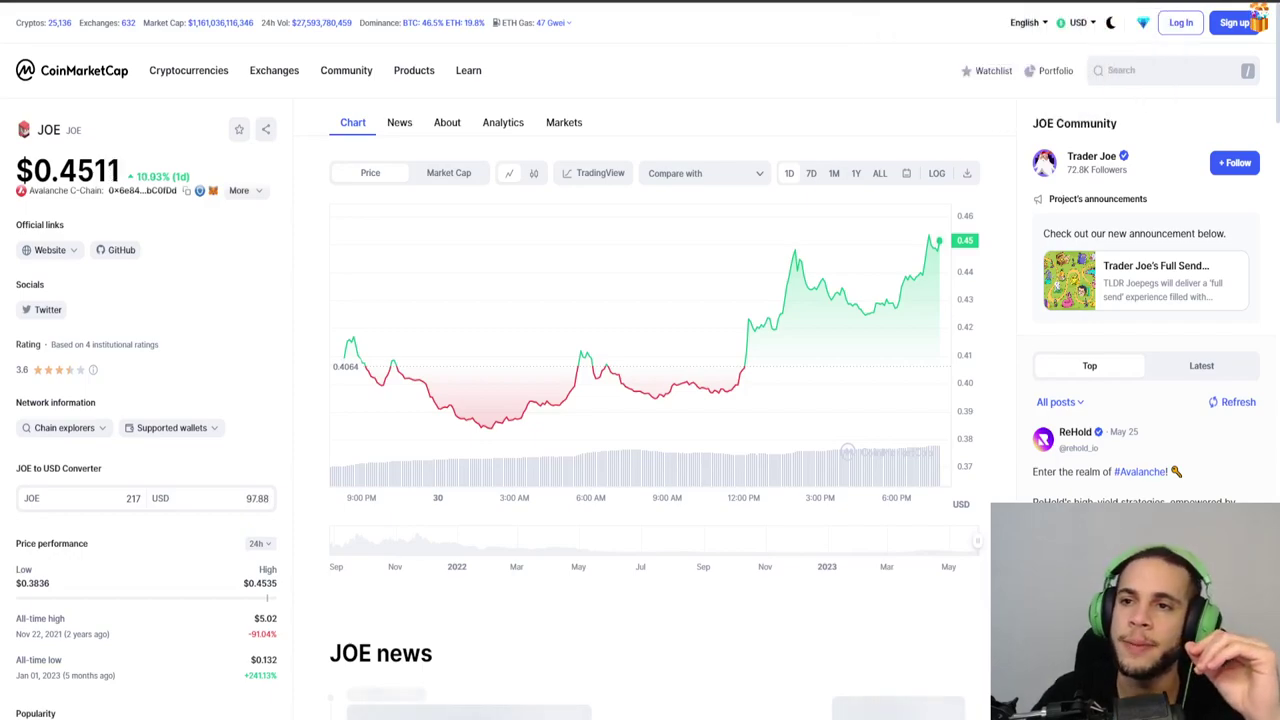
- Return to Trader Joe, stake the 217.19865426 JOE and confirm the deposit transaction in the wallet
click(945, 2)
click(960, 376)
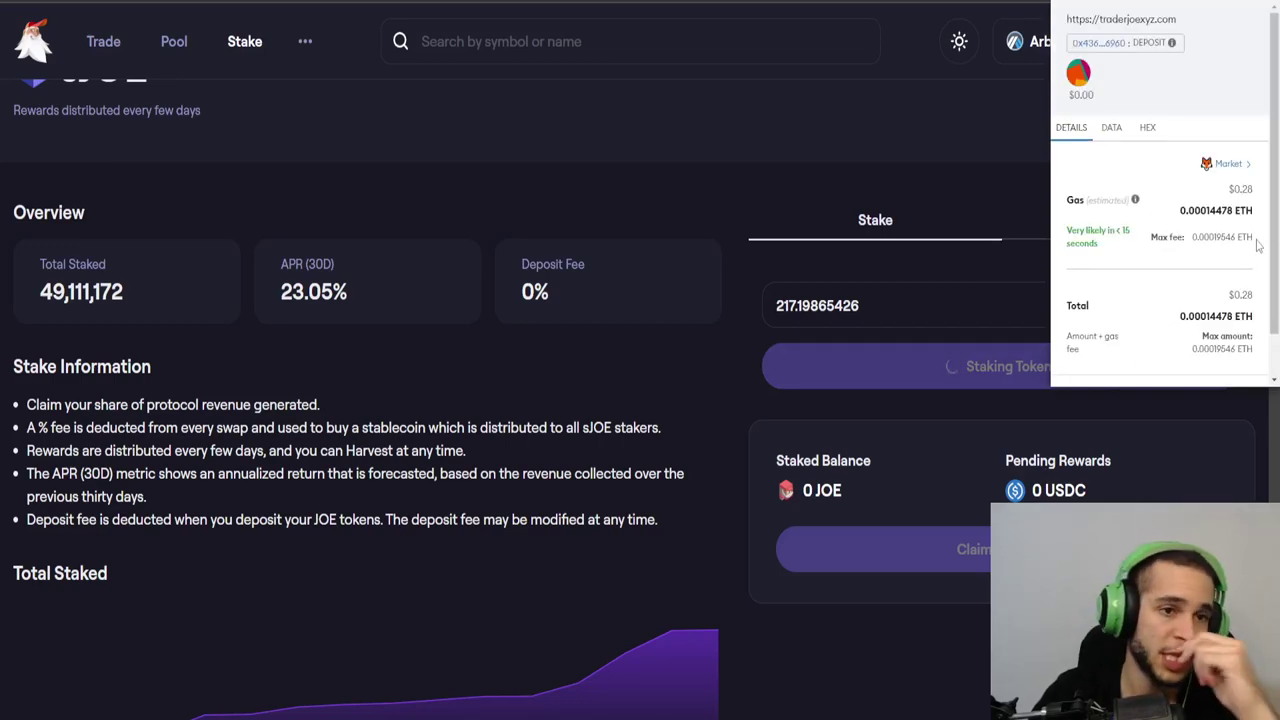
scroll(1274, 210, down, 2)
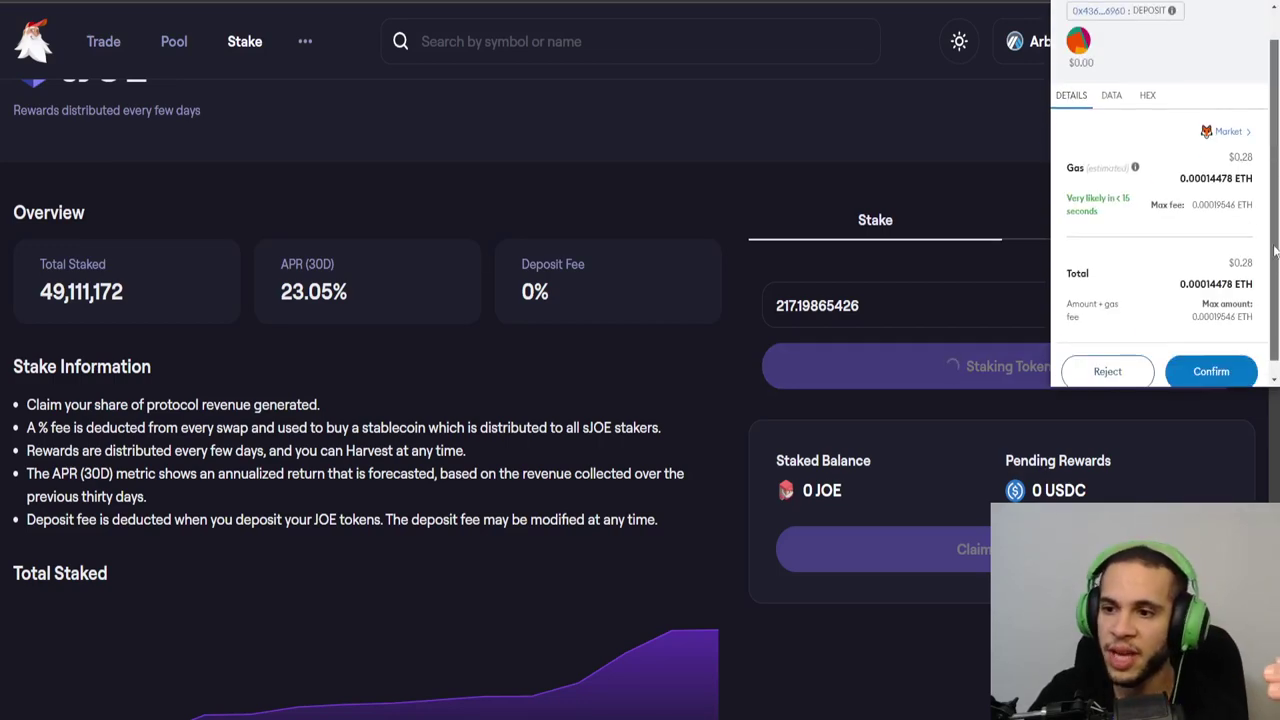
click(1215, 357)
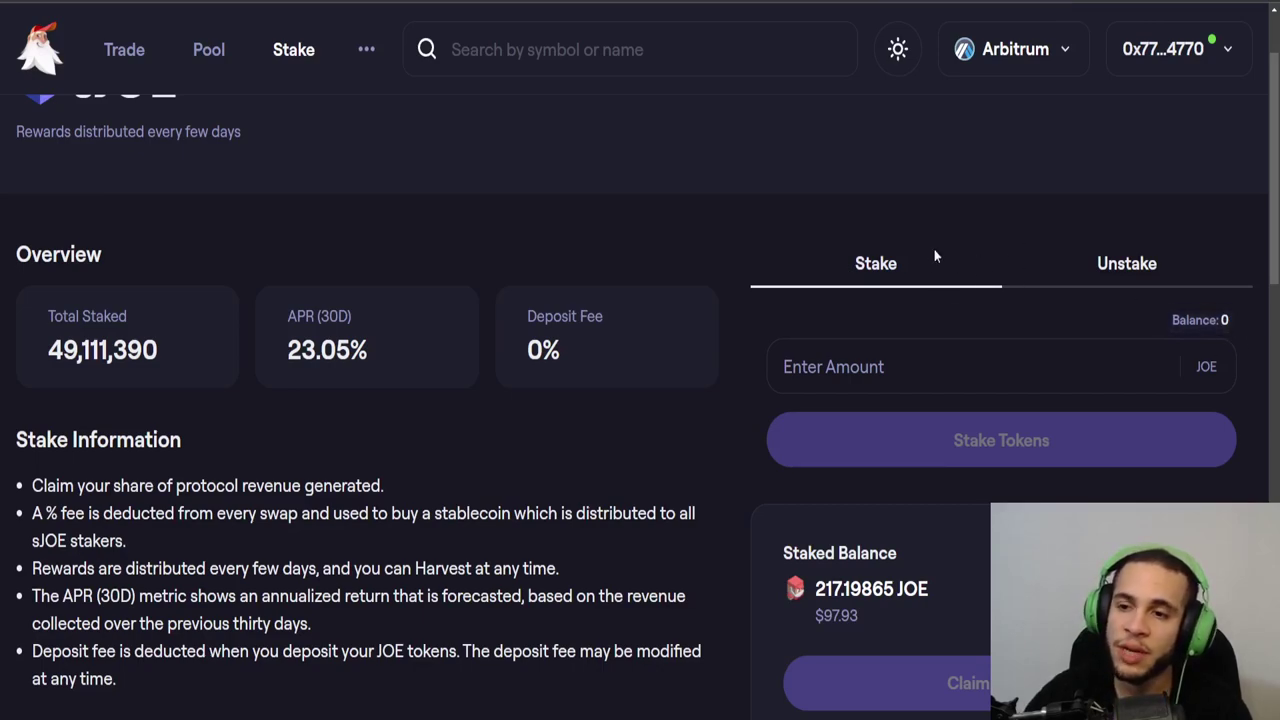
- Fill in the full staked balance of 217.19865426 JOE as the amount to unstake, without submitting it
click(1163, 256)
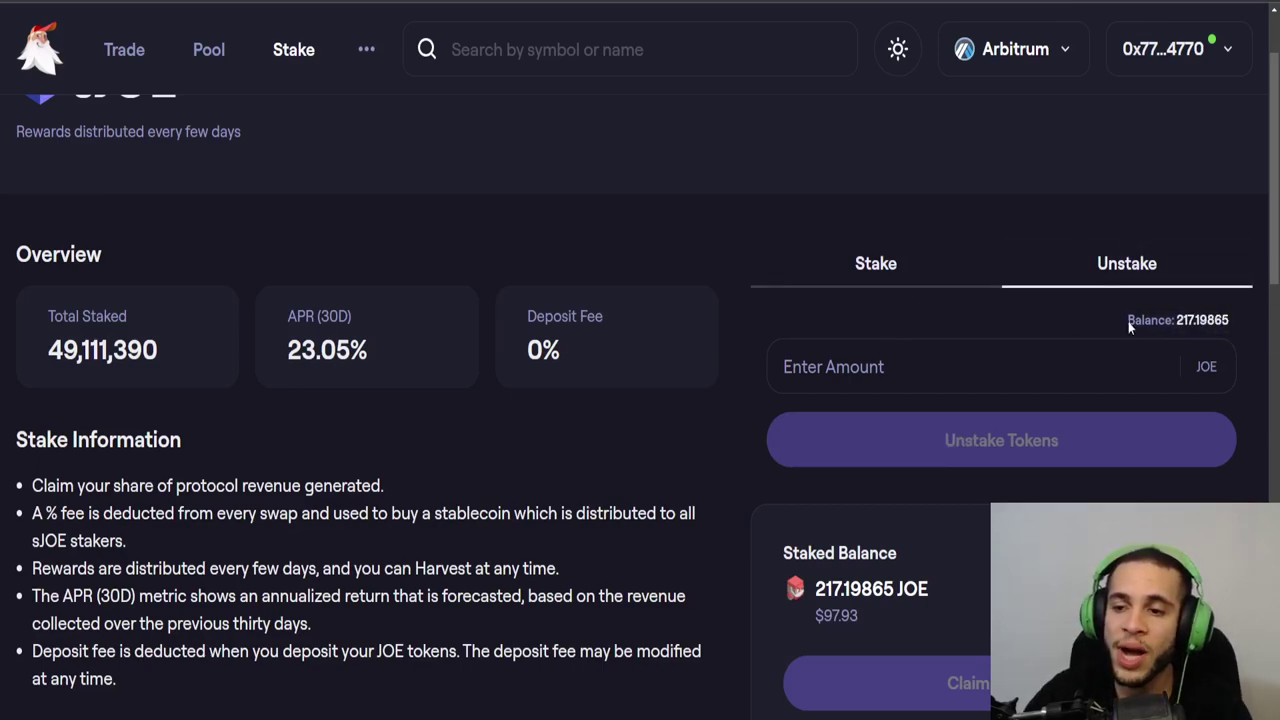
click(1200, 320)
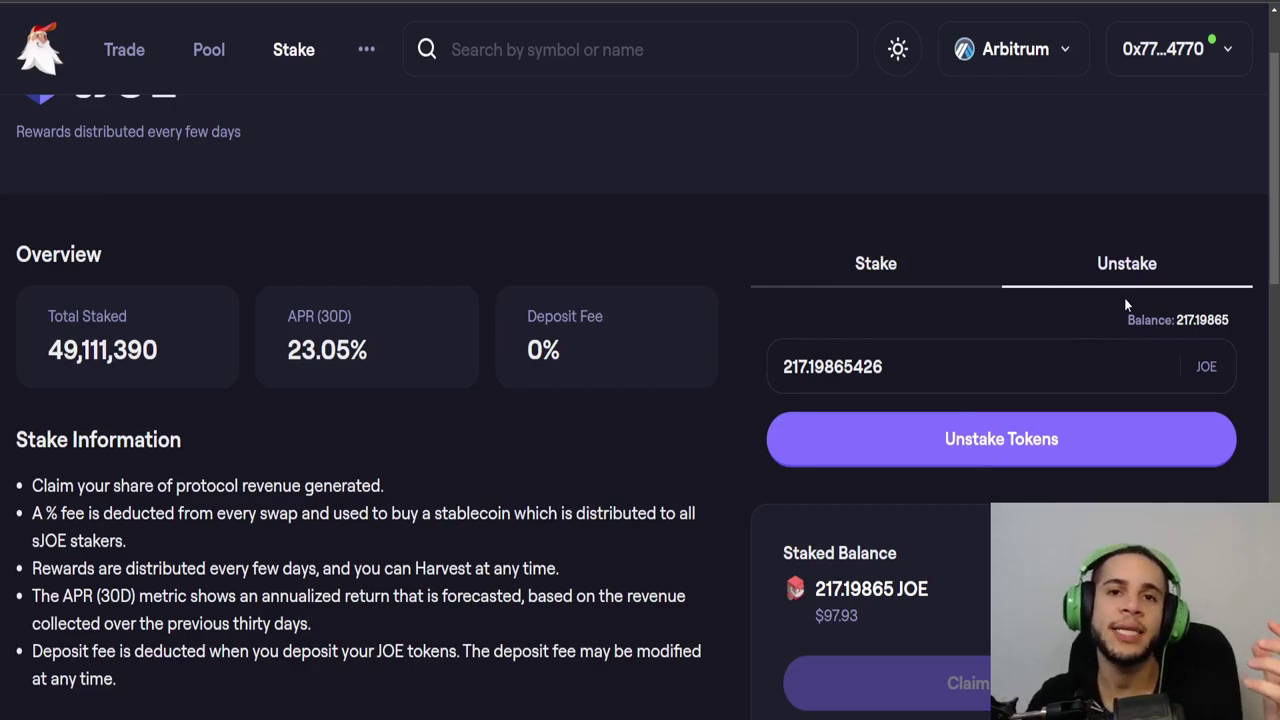
scroll(1083, 259, down, 1)
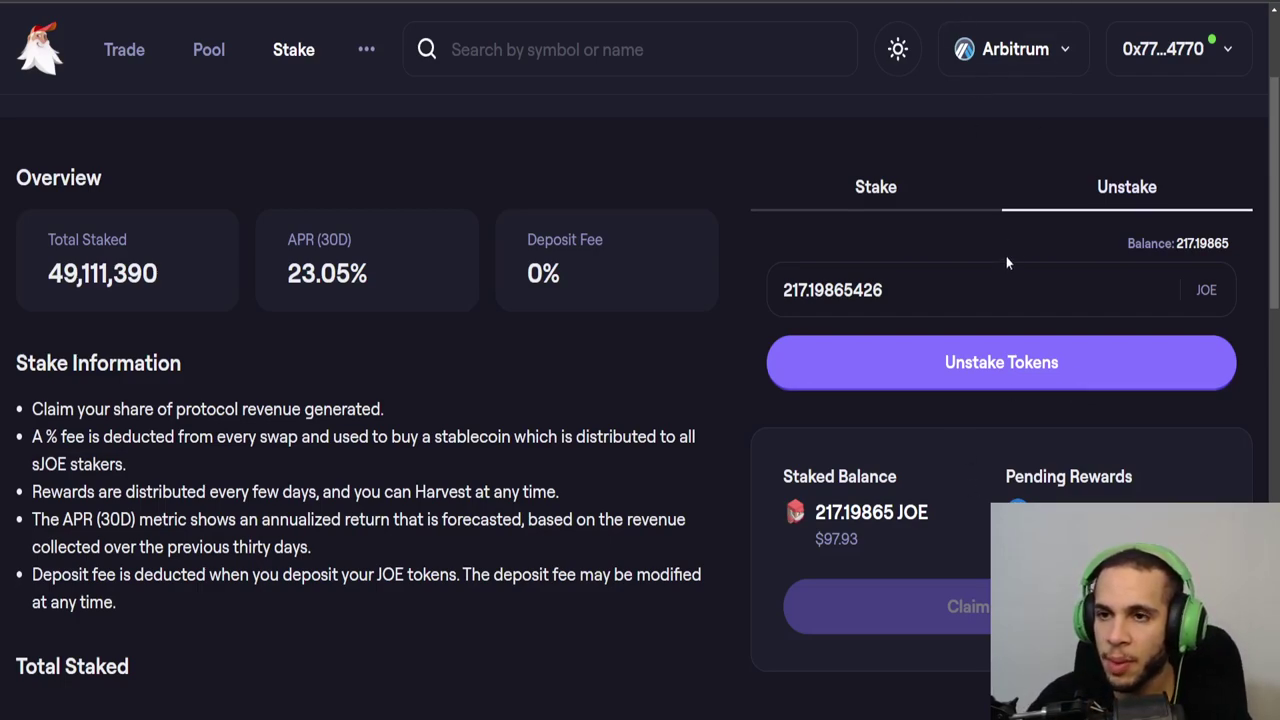
- Open the MetaMask wallet and check its token list on Arbitrum One for the JOE balance
key(alt+shift+m)
scroll(1055, 250, down, 1)
click(910, 203)
scroll(977, 347, down, 2)
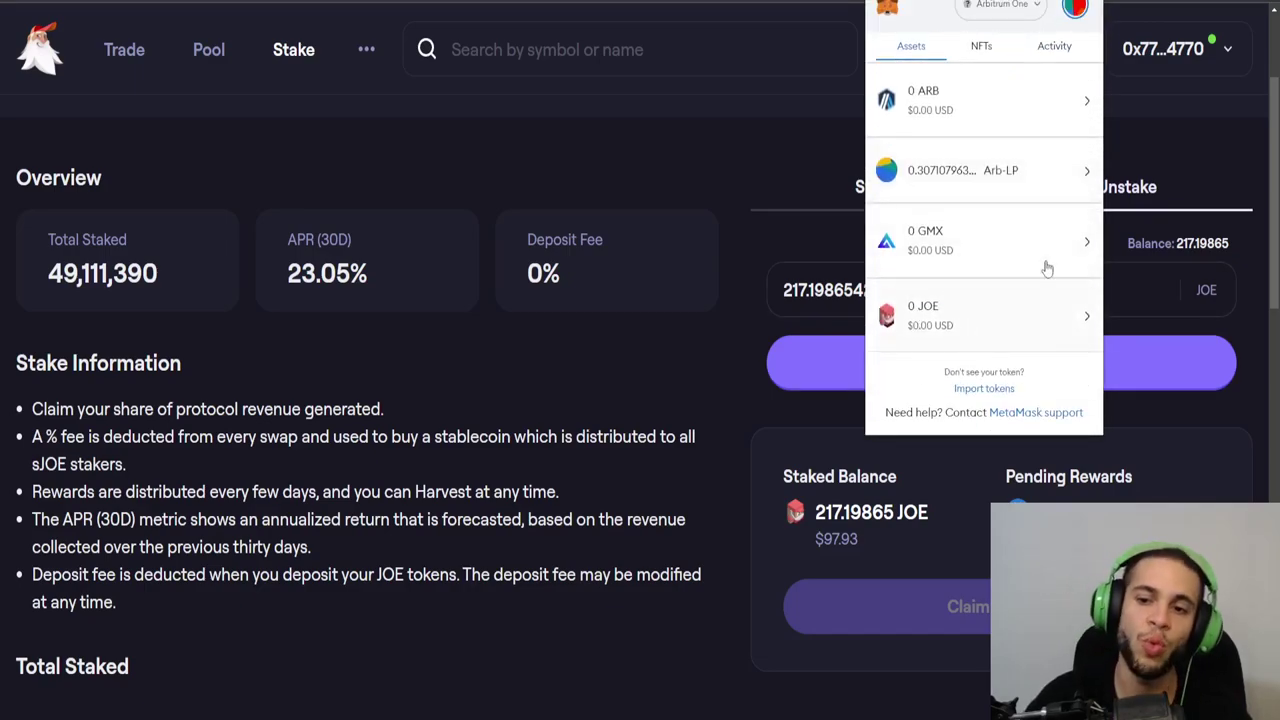
scroll(930, 350, up, 2)
scroll(930, 350, up, 3)
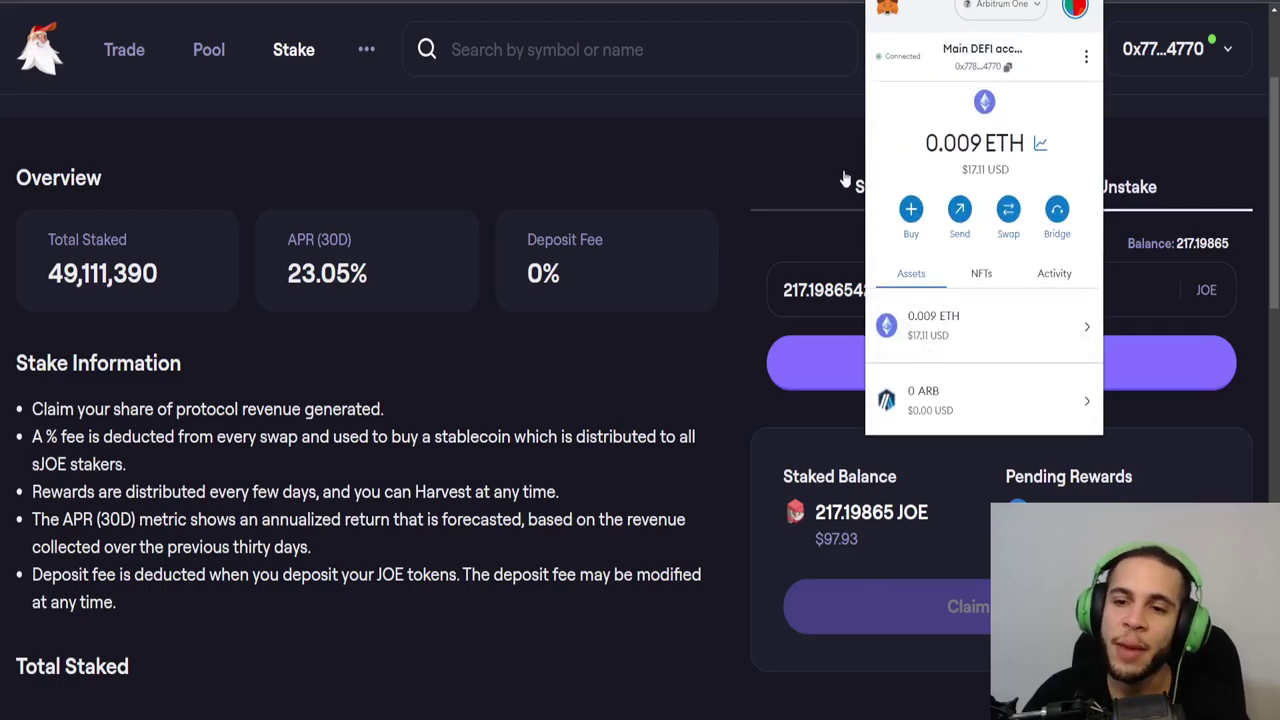
- Check the JOE entry at the end of the wallet's token list, and close the wallet
scroll(983, 337, down, 2)
scroll(960, 300, down, 3)
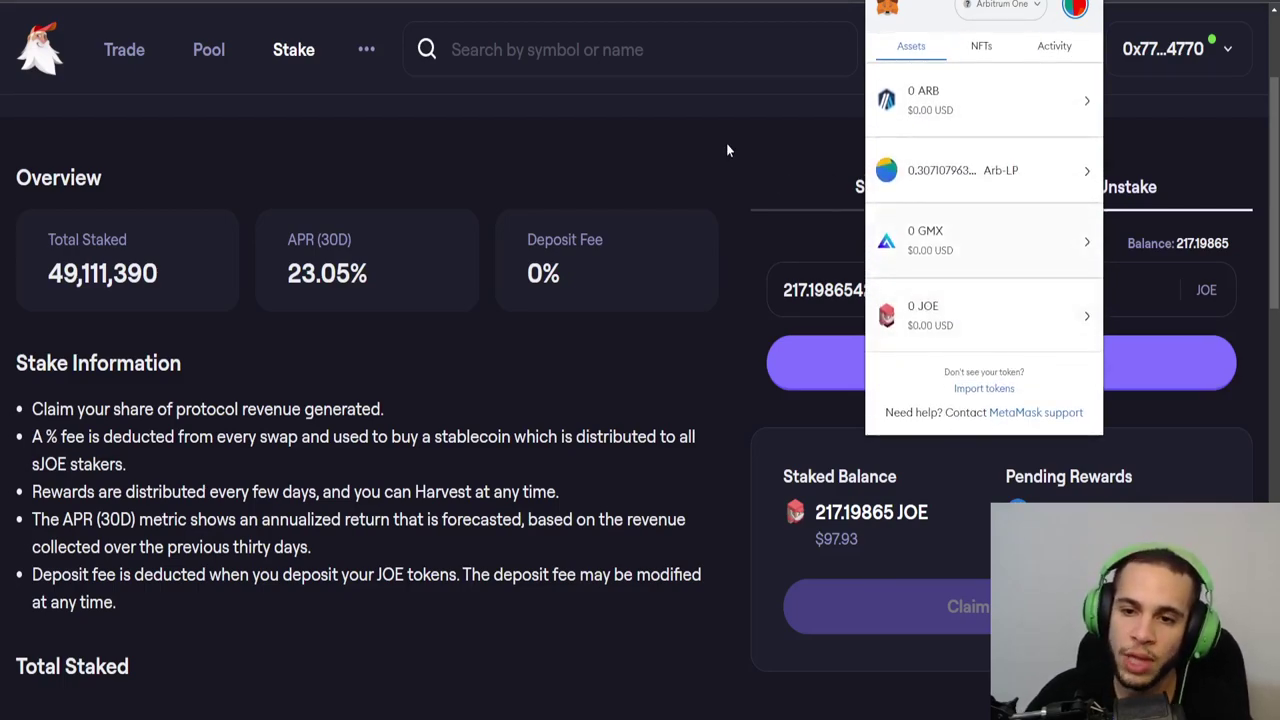
click(922, 440)
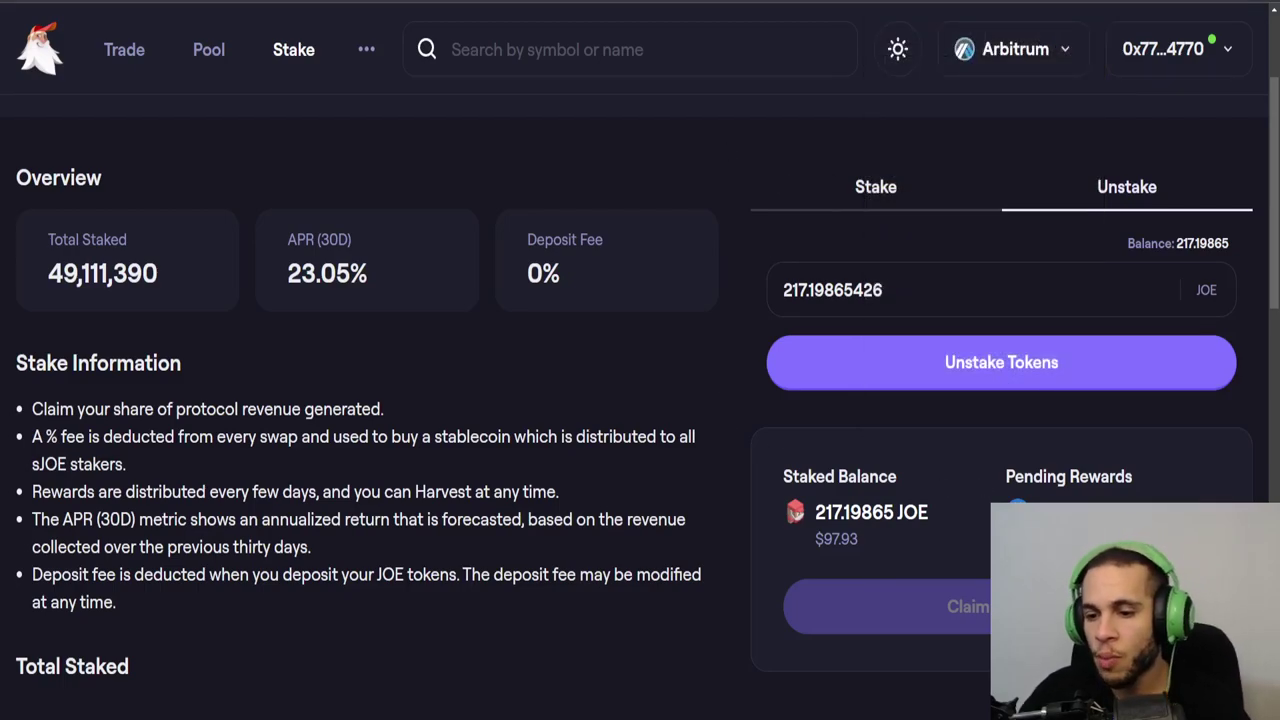
- Clear the amount entered for unstaking JOE and return to the Stake form of the sJOE pool
key(ctrl+minus)
key(ctrl+minus)
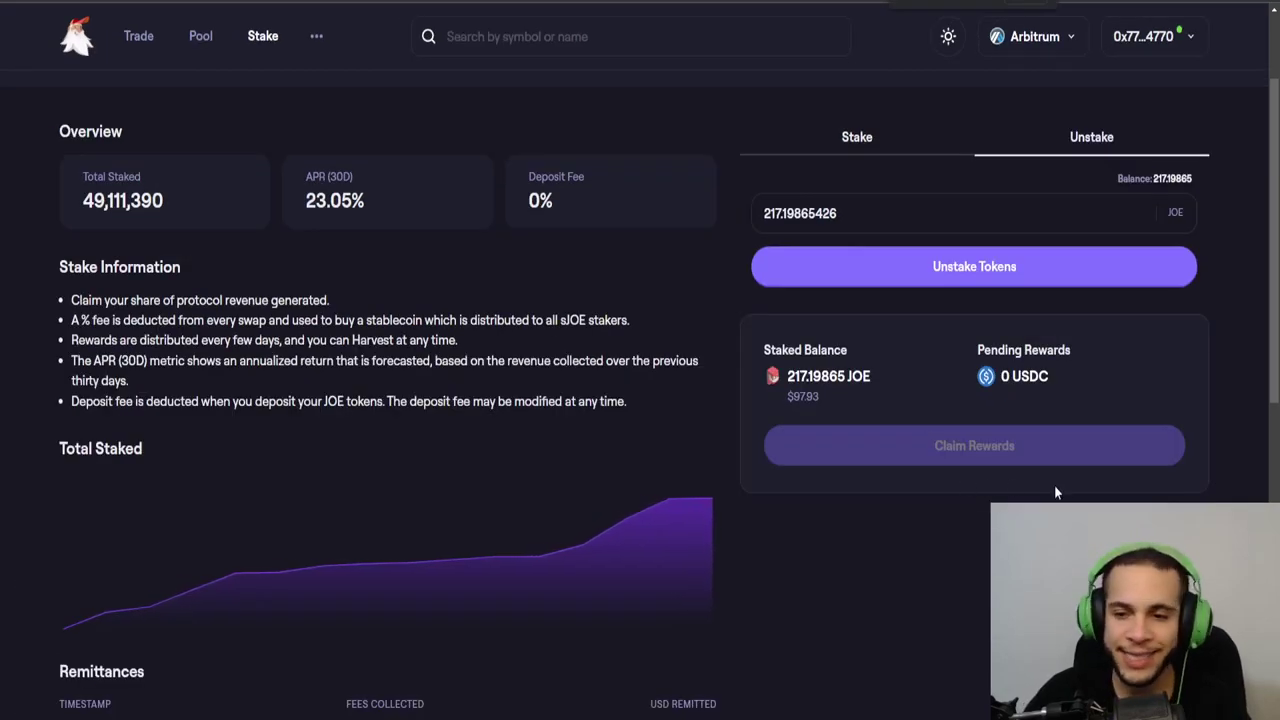
scroll(1055, 490, up, 1)
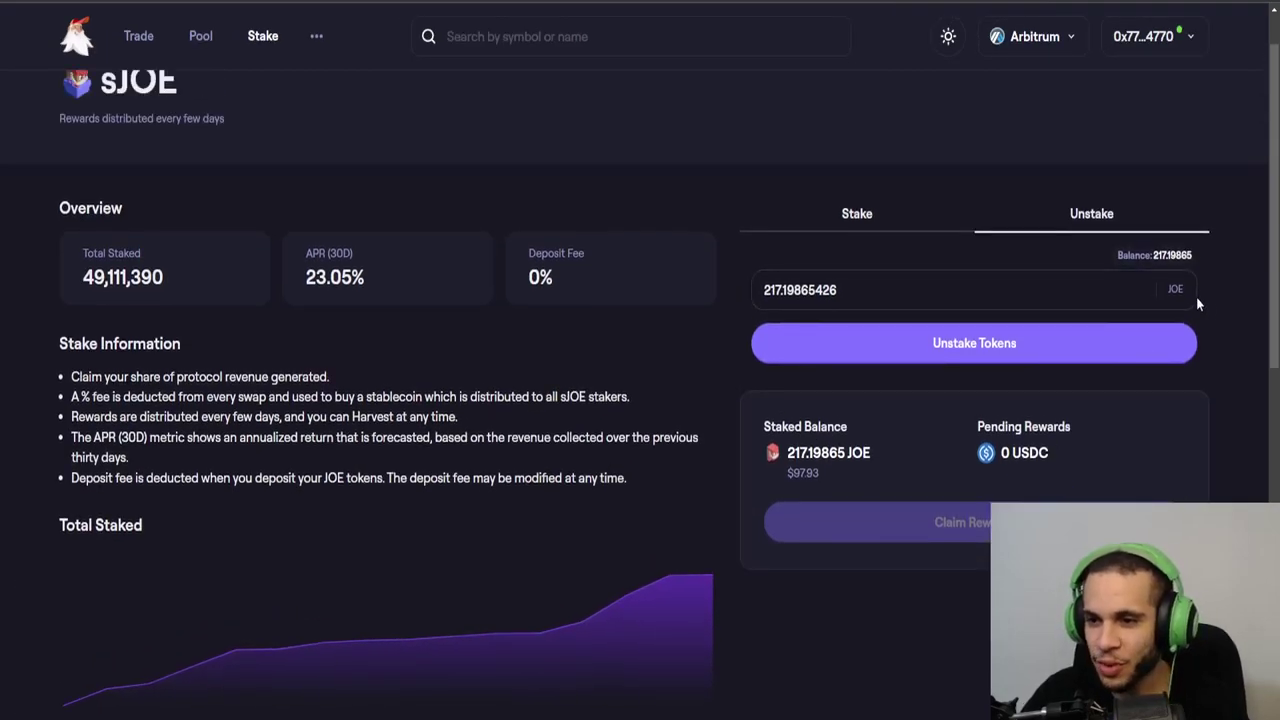
double_click(829, 293)
key(BackSpace)
click(857, 215)
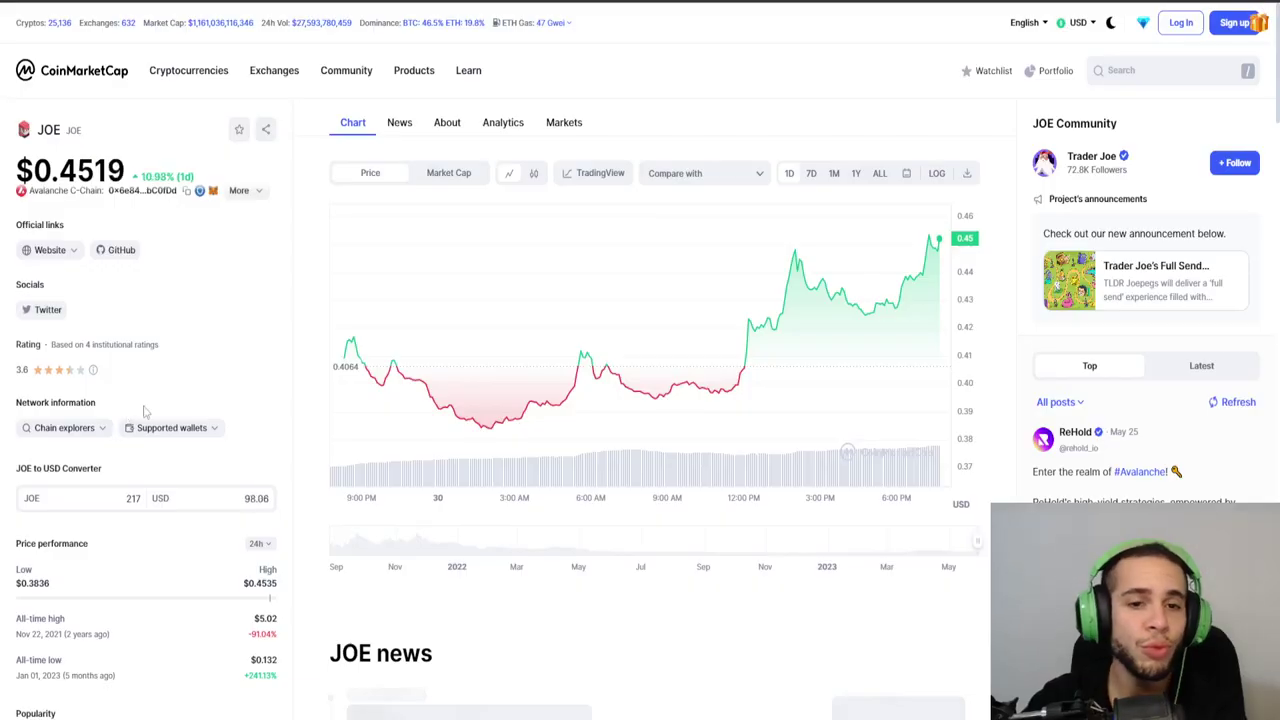
- On CoinMarketCap, show JOE's price chart for the 1M range
click(833, 175)
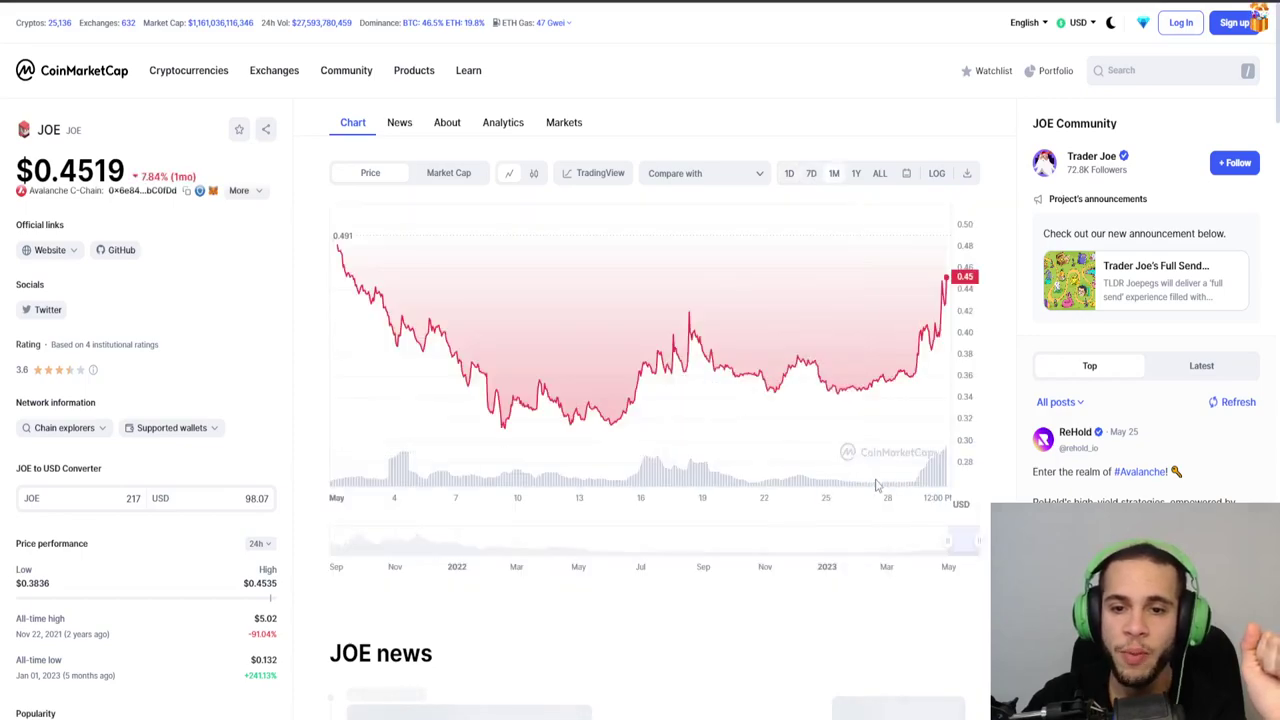